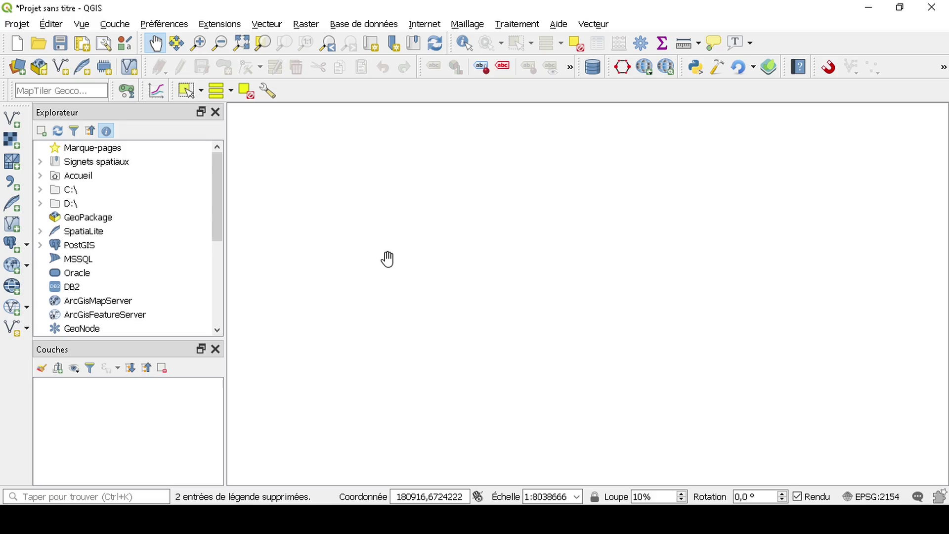
# Display the geojson folder in a reduced window in front of the Firefox window
pyautogui.moveTo(358, 519)
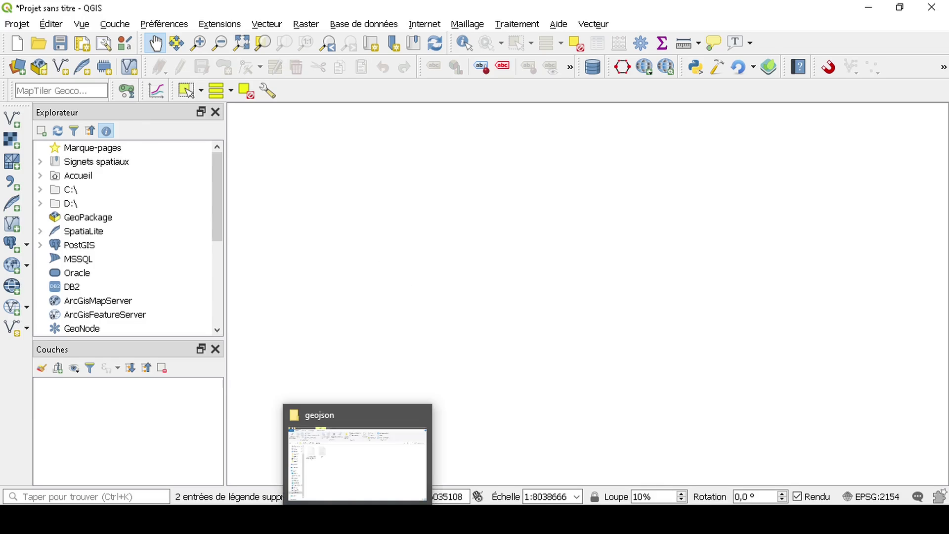
pyautogui.click(363, 413)
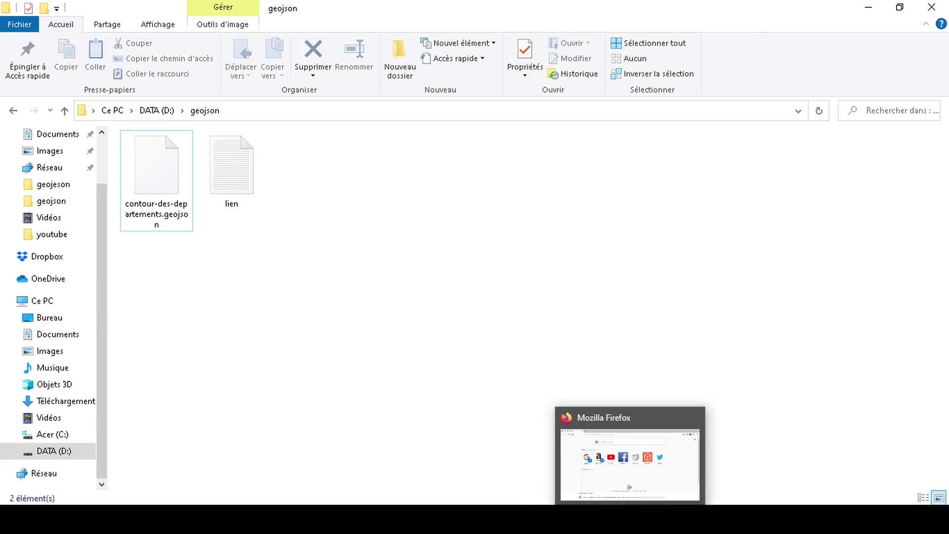
pyautogui.click(616, 487)
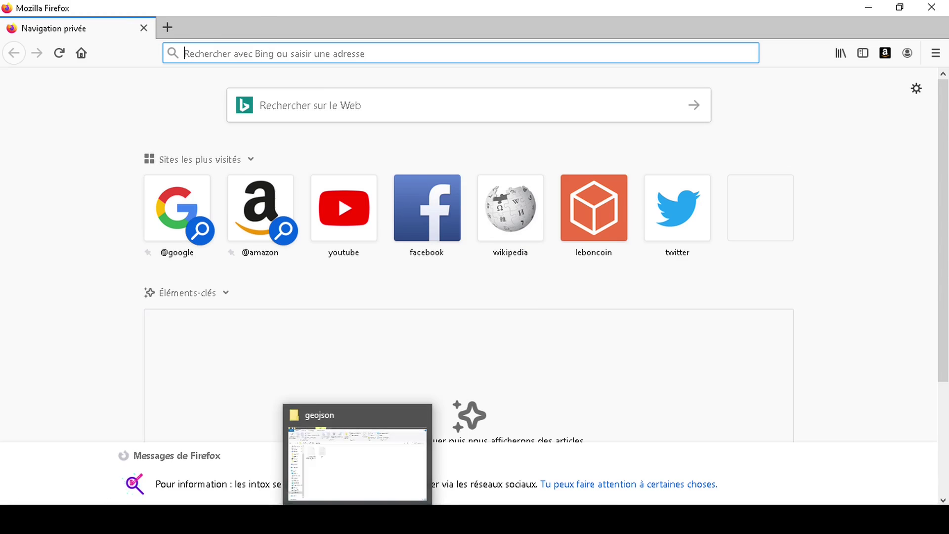
pyautogui.click(357, 519)
pyautogui.click(901, 9)
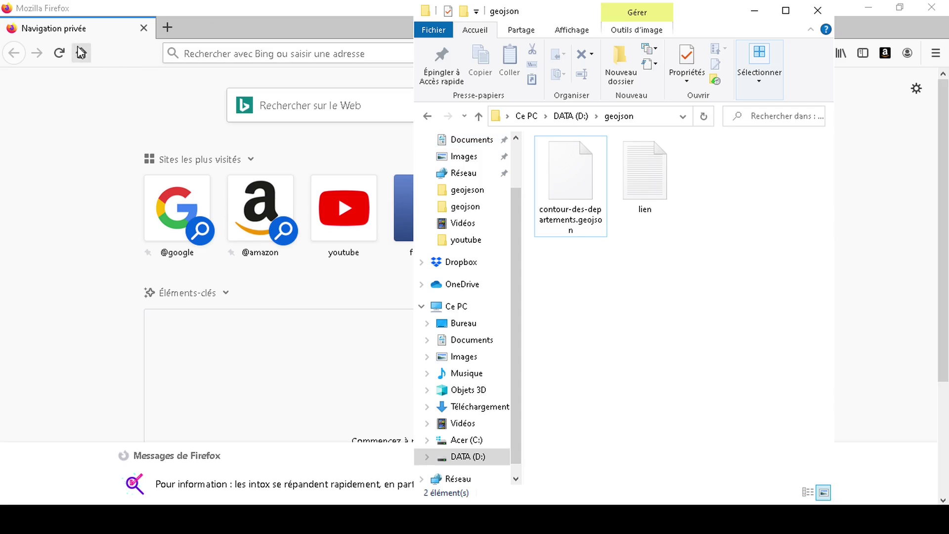
# Open contour-des-departements.geojson from the folder in a new Firefox tab and bring that tab to the front
pyautogui.click(564, 192)
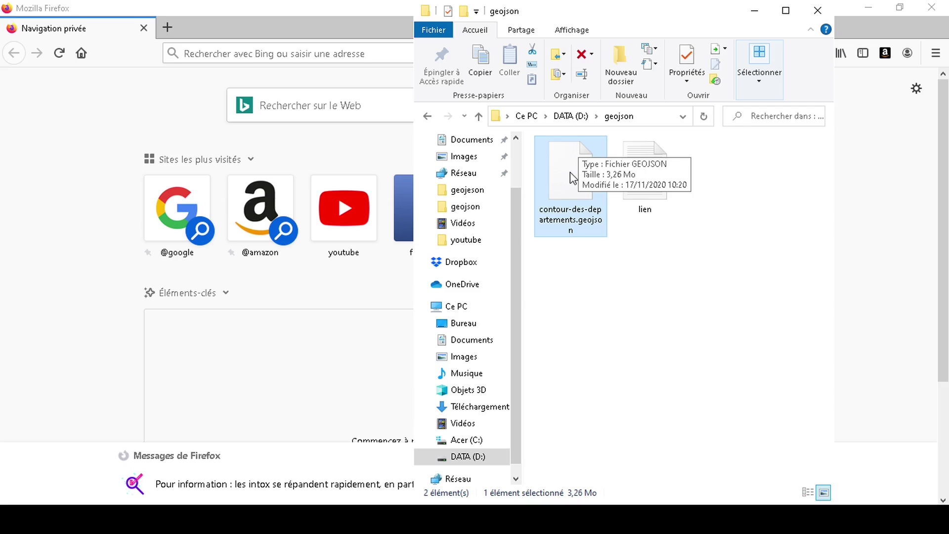
pyautogui.moveTo(576, 173); pyautogui.dragTo(186, 34)
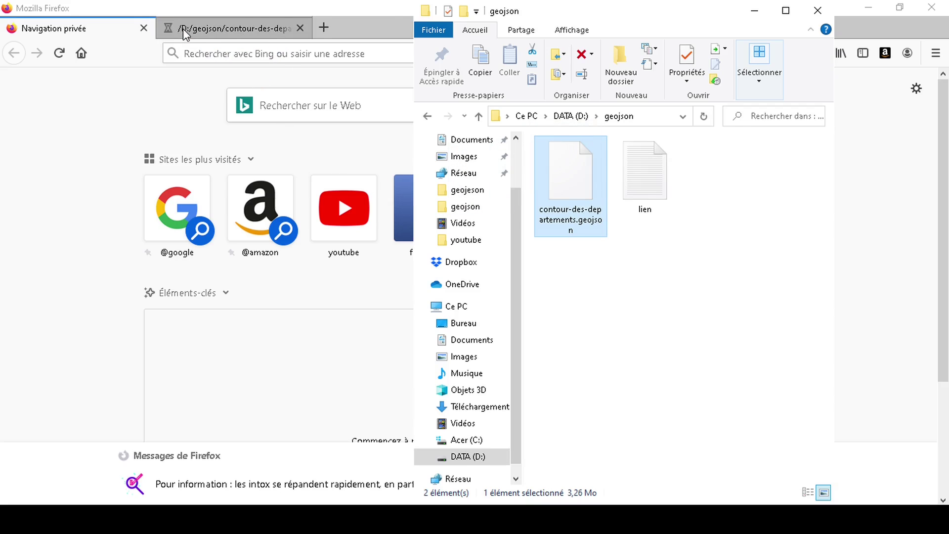
pyautogui.click(215, 32)
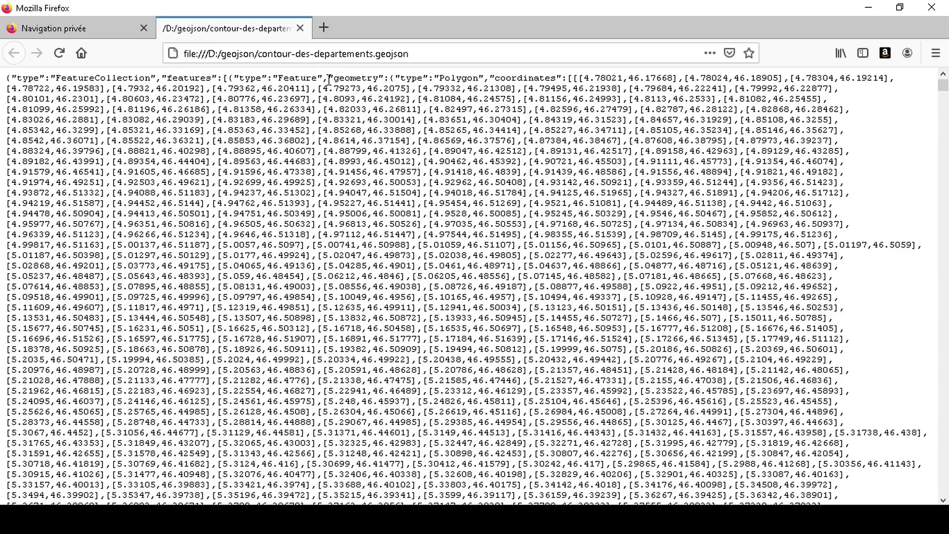
# Examine the first feature's "geometry" key and enlarge the GeoJSON text to 133%
pyautogui.moveTo(330, 79); pyautogui.dragTo(384, 80)
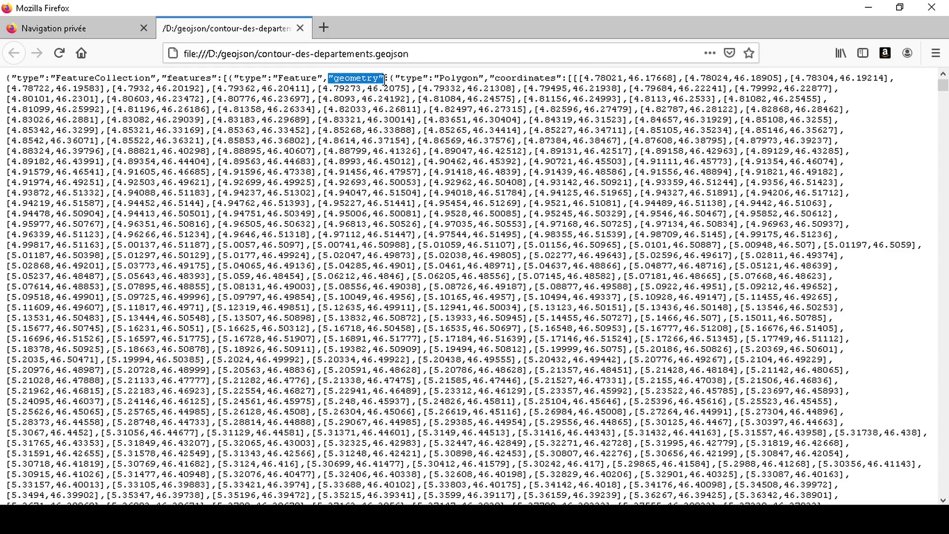
pyautogui.click(329, 80)
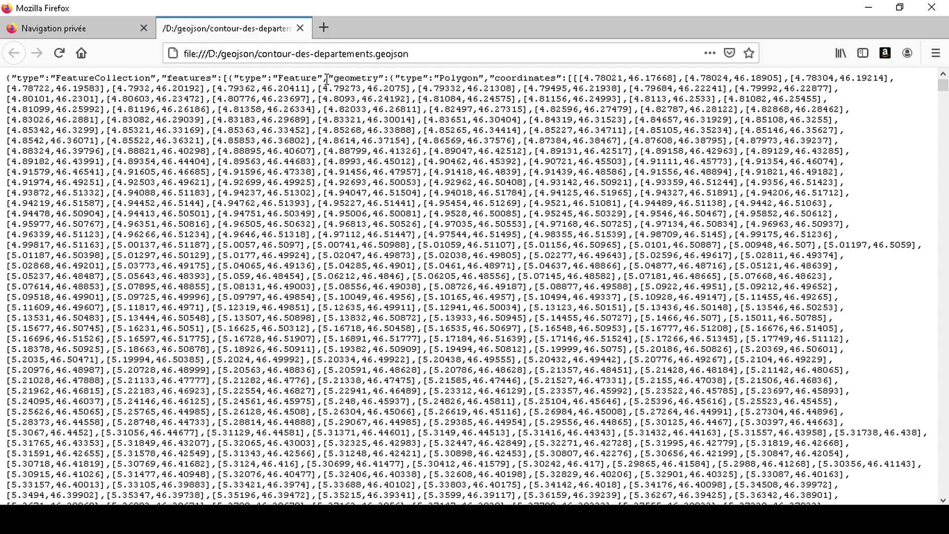
pyautogui.moveTo(324, 79); pyautogui.dragTo(390, 79)
pyautogui.click(390, 78)
pyautogui.hotkey('ctrl', '+')
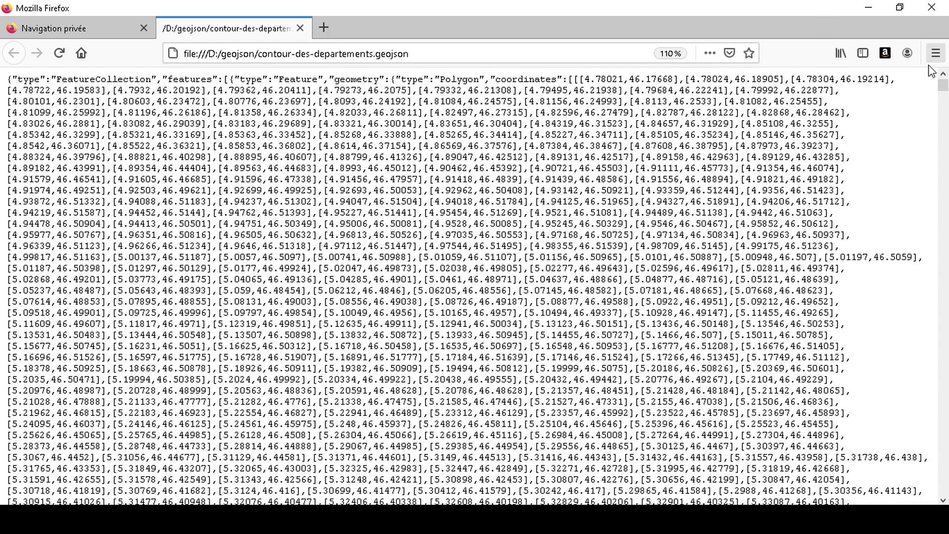
pyautogui.click(936, 53)
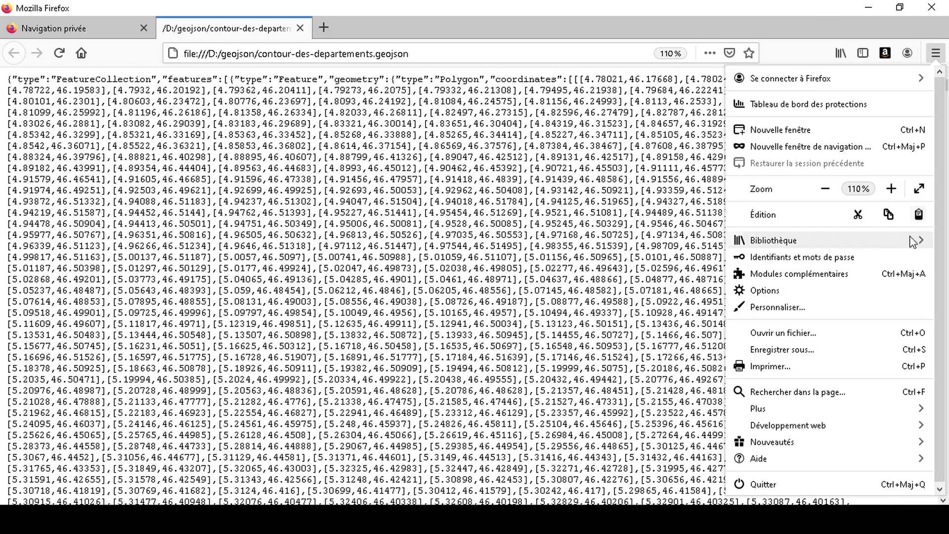
pyautogui.click(892, 189)
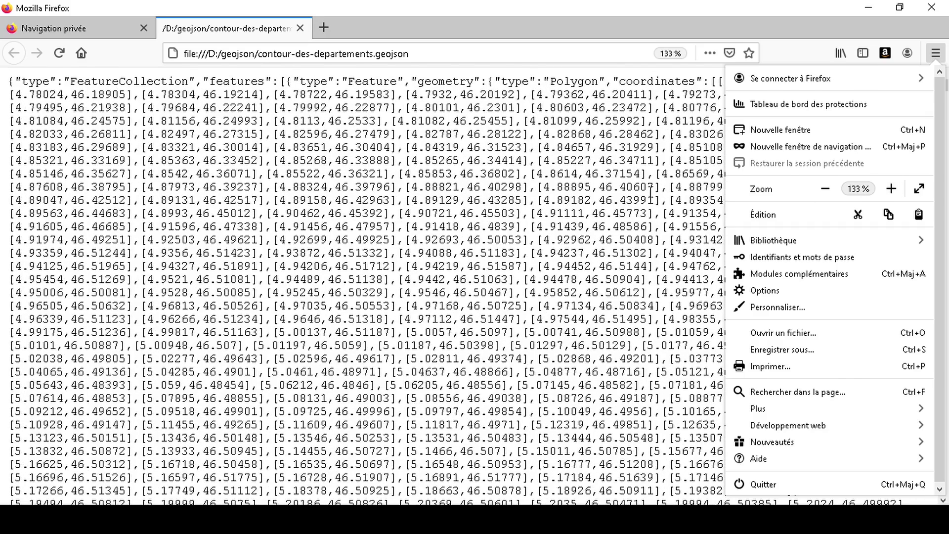
pyautogui.click(525, 159)
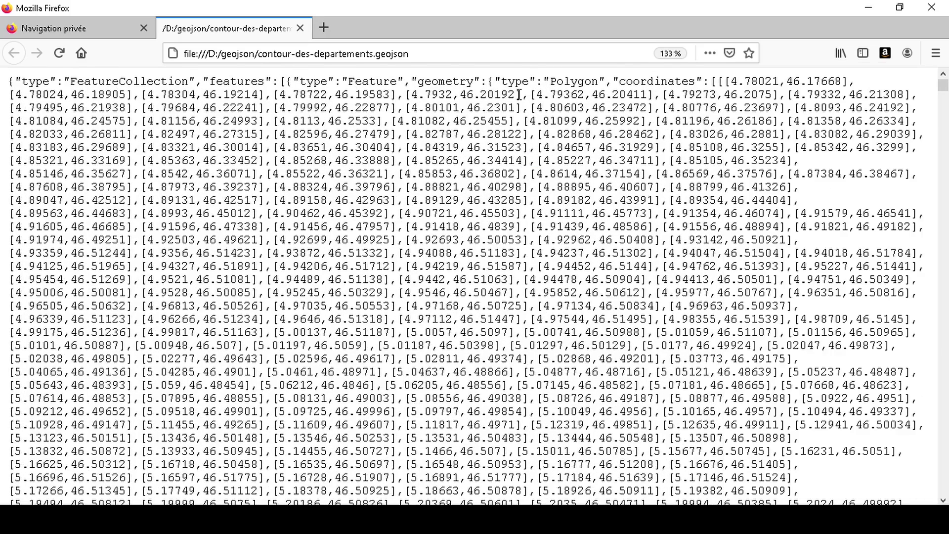
# Highlight in turn the first feature's "geometry" key, its Polygon type, the "coordinates" key and the opening block of coordinate pairs
pyautogui.moveTo(410, 82); pyautogui.dragTo(481, 81)
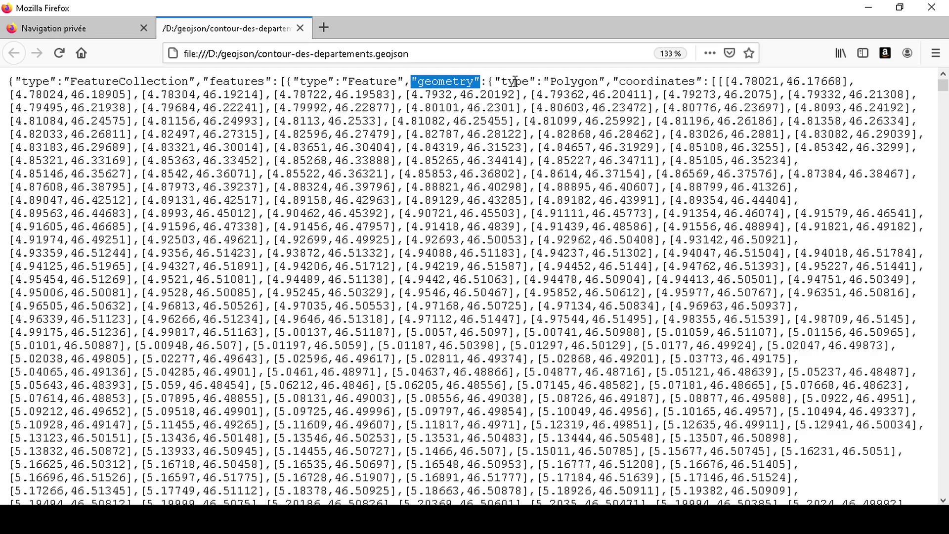
pyautogui.click(486, 83)
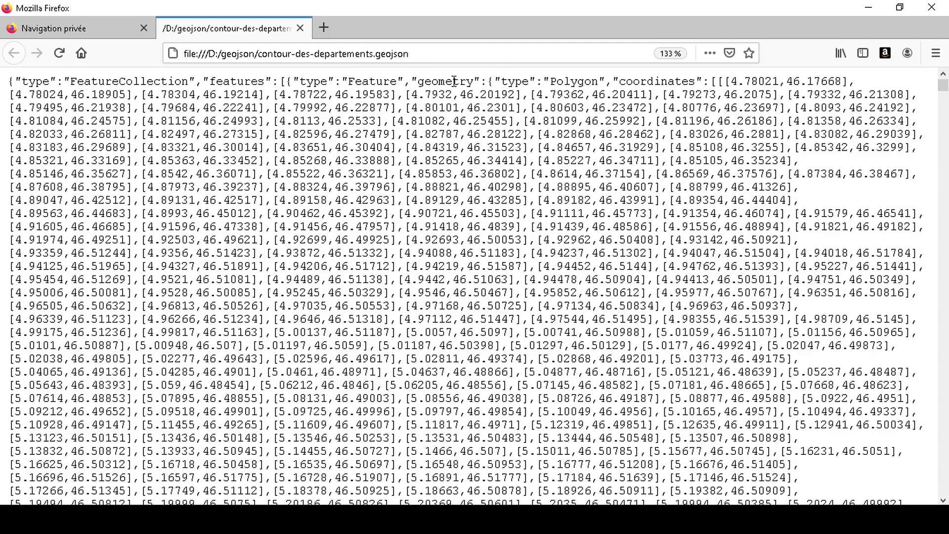
pyautogui.moveTo(500, 78); pyautogui.dragTo(601, 81)
pyautogui.click(559, 81)
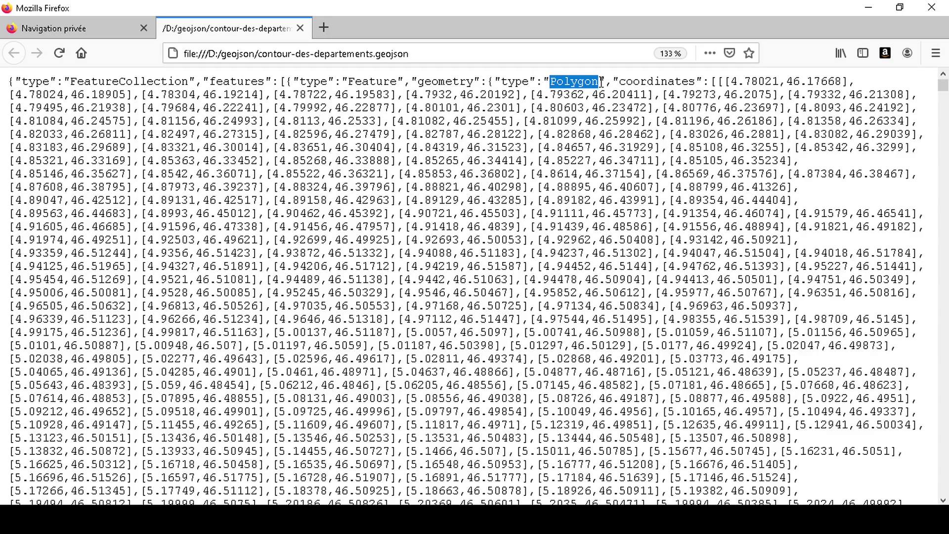
pyautogui.moveTo(619, 80); pyautogui.dragTo(695, 77)
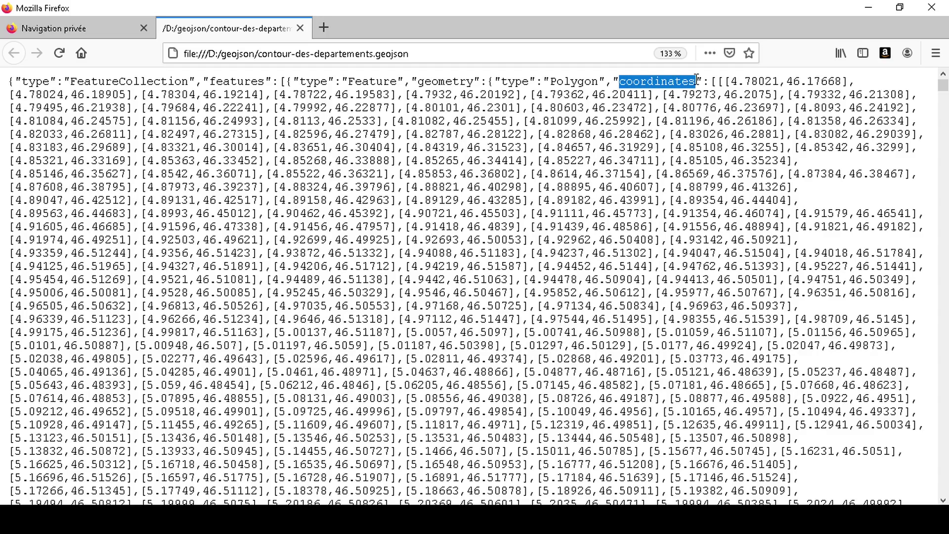
pyautogui.click(714, 79)
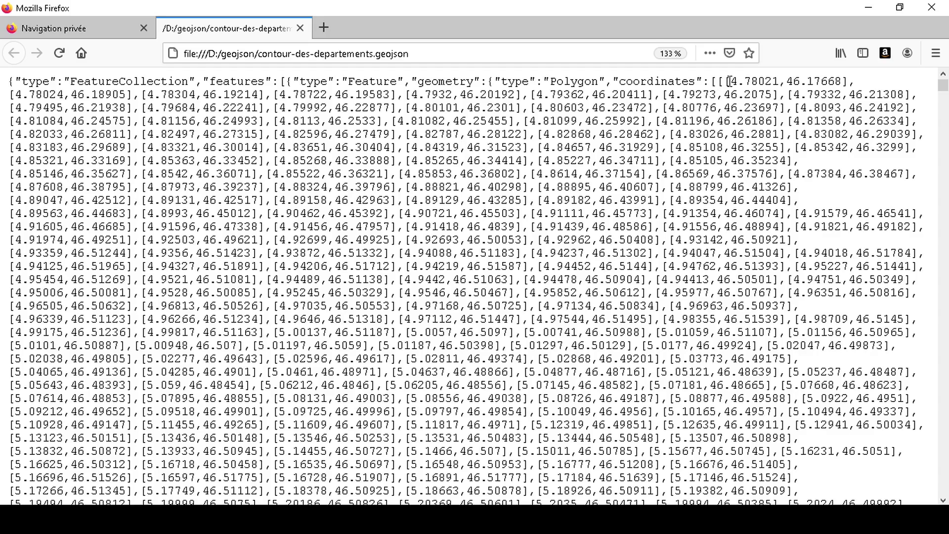
pyautogui.moveTo(731, 82); pyautogui.dragTo(786, 330)
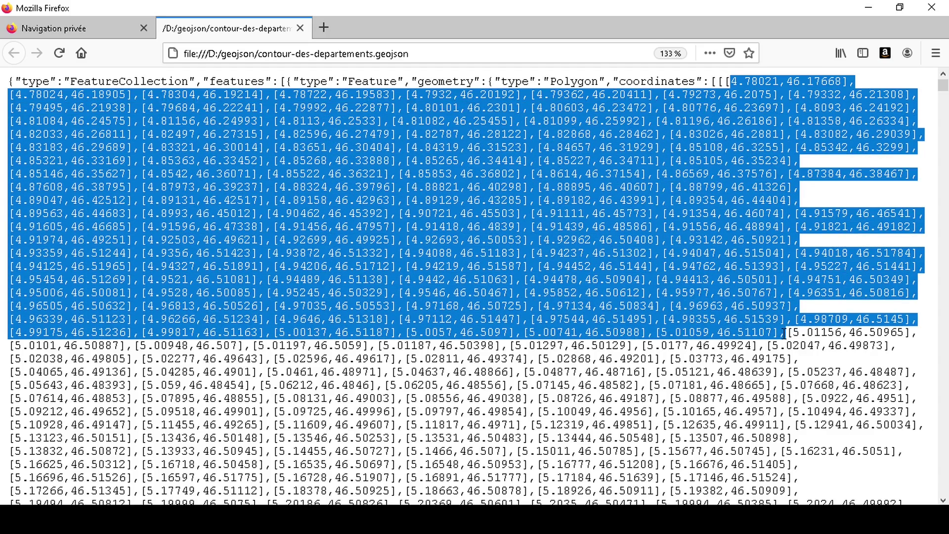
# Reduce the page zoom to 93%, clear the text selection and skim through the first feature's coordinates
pyautogui.hotkey('ctrl', '-')
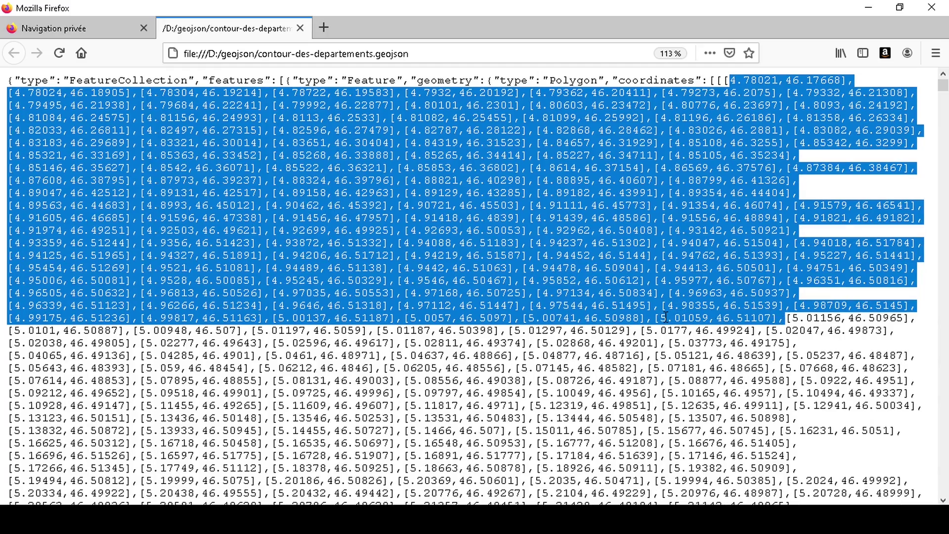
pyautogui.hotkey('ctrl', '-')
pyautogui.hotkey('ctrl', '-')
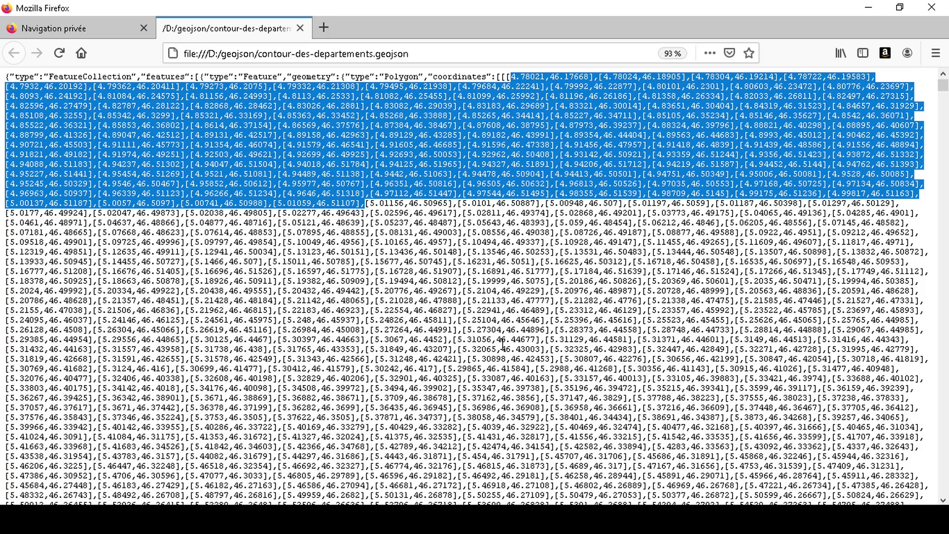
pyautogui.click(376, 176)
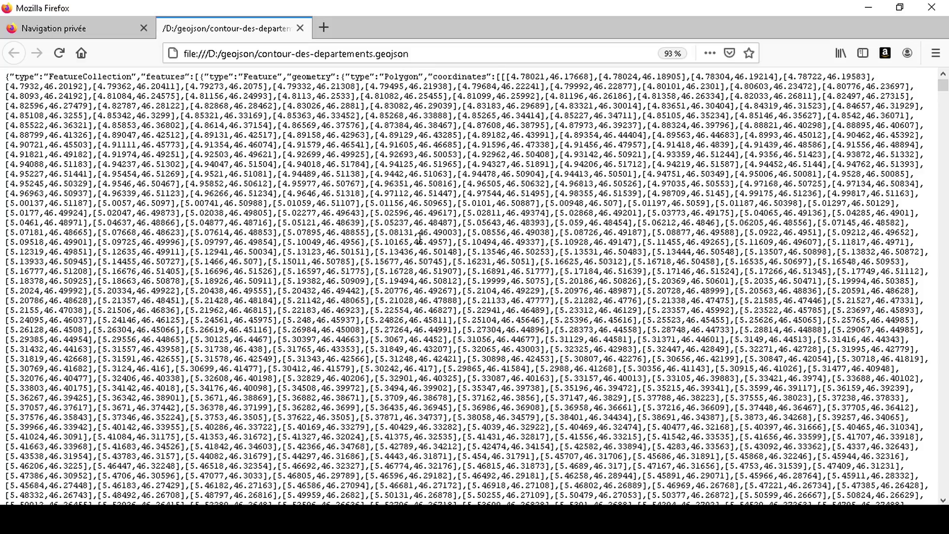
pyautogui.scroll(-10, 420, 239)
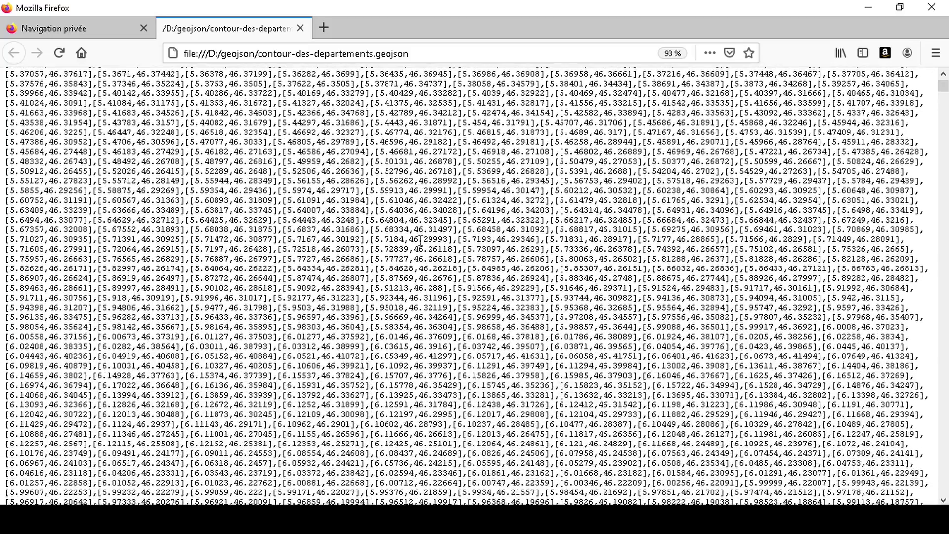
pyautogui.scroll(2, 419, 239)
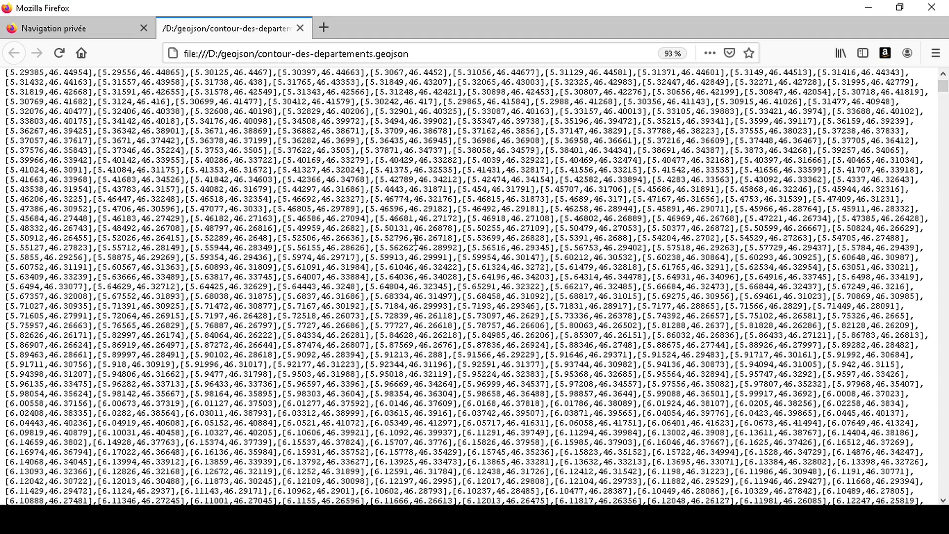
# Search the GeoJSON page for "geometry"
pyautogui.hotkey('ctrl', 'f')
pyautogui.write('g')
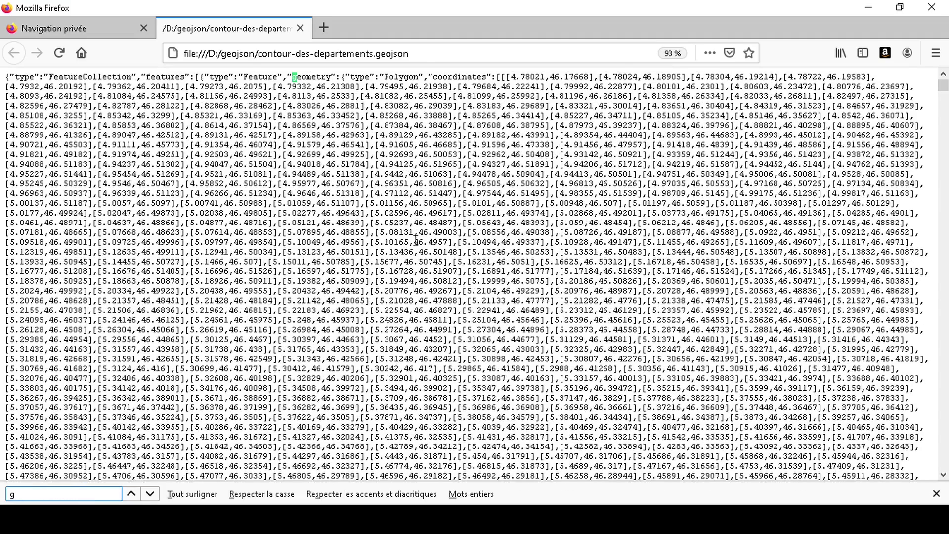
pyautogui.write('eometry')
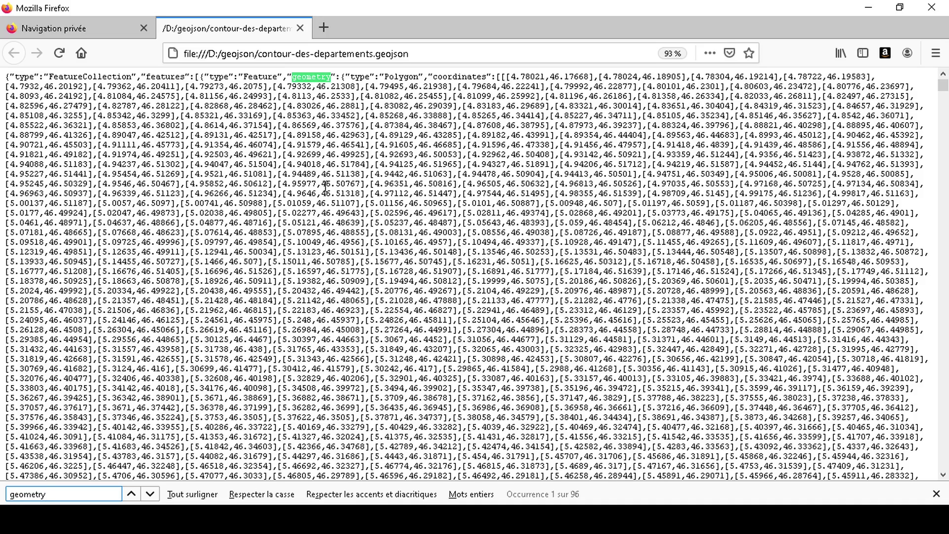
pyautogui.click(316, 77)
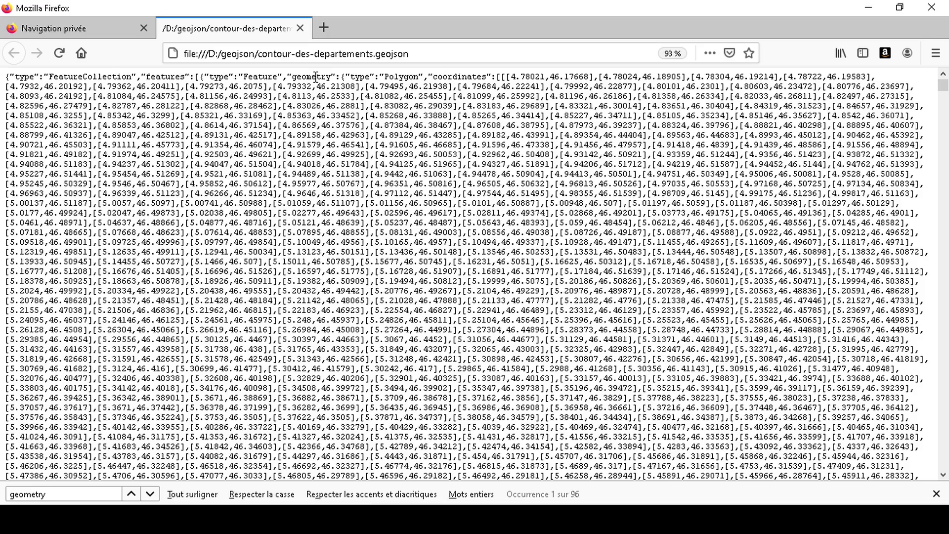
pyautogui.click(90, 490)
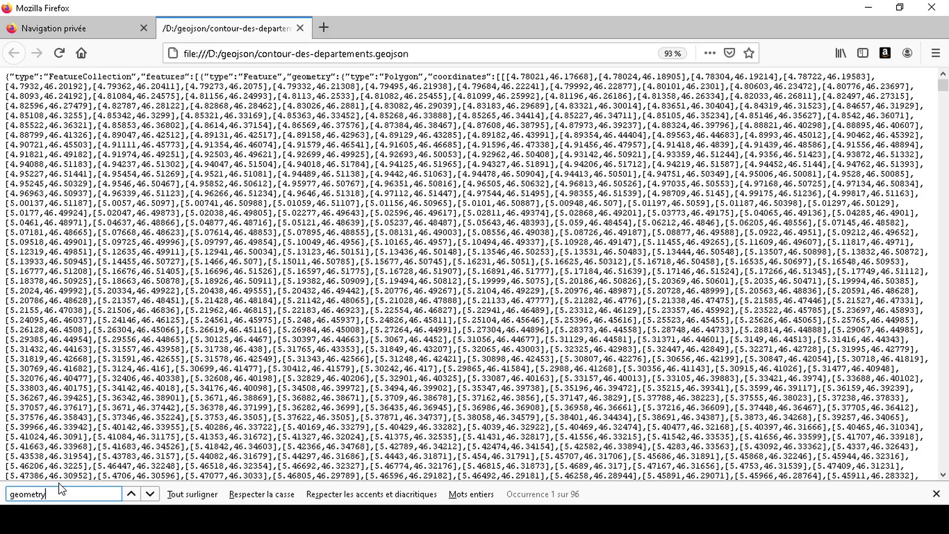
# Step through the following "geometry" matches up to the ninth occurrence, examining where each department's feature begins
pyautogui.press('Return')
pyautogui.click(244, 276)
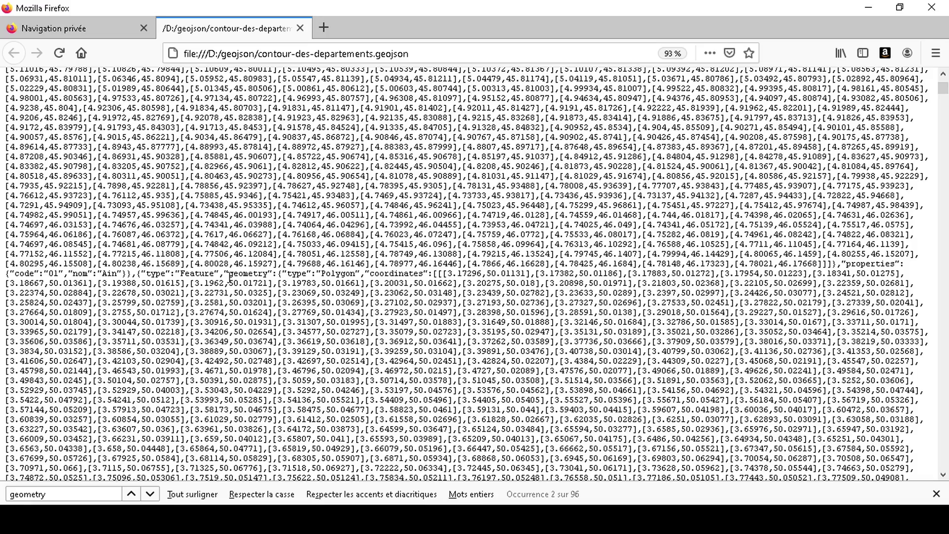
pyautogui.moveTo(229, 276); pyautogui.dragTo(267, 279)
pyautogui.click(333, 273)
pyautogui.click(87, 492)
pyautogui.press('Return')
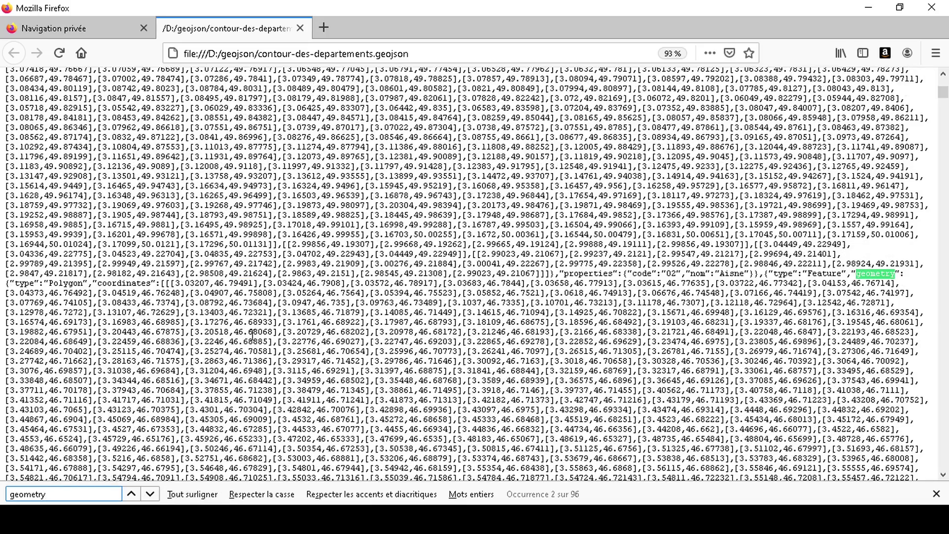
pyautogui.press('Return')
pyautogui.press('Return')
pyautogui.press('Return')
pyautogui.press('Return')
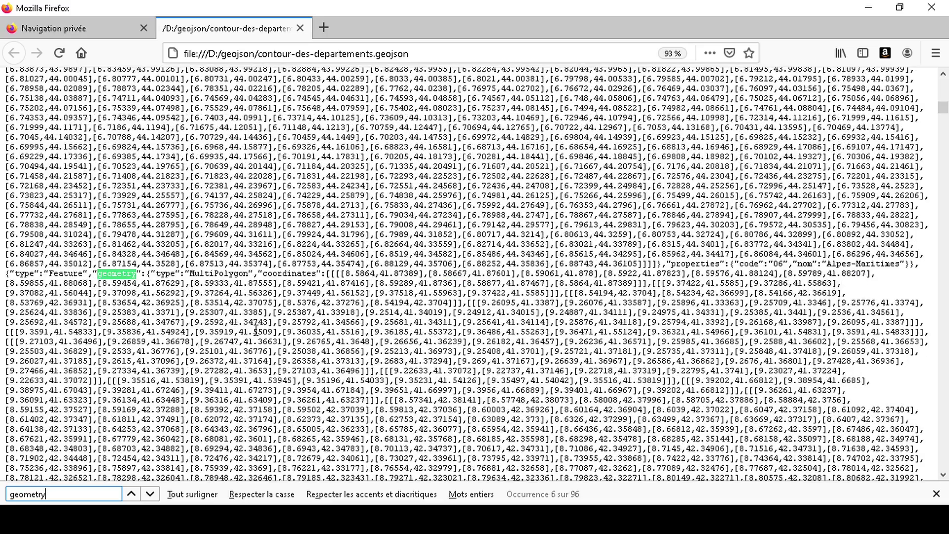
pyautogui.press('Return')
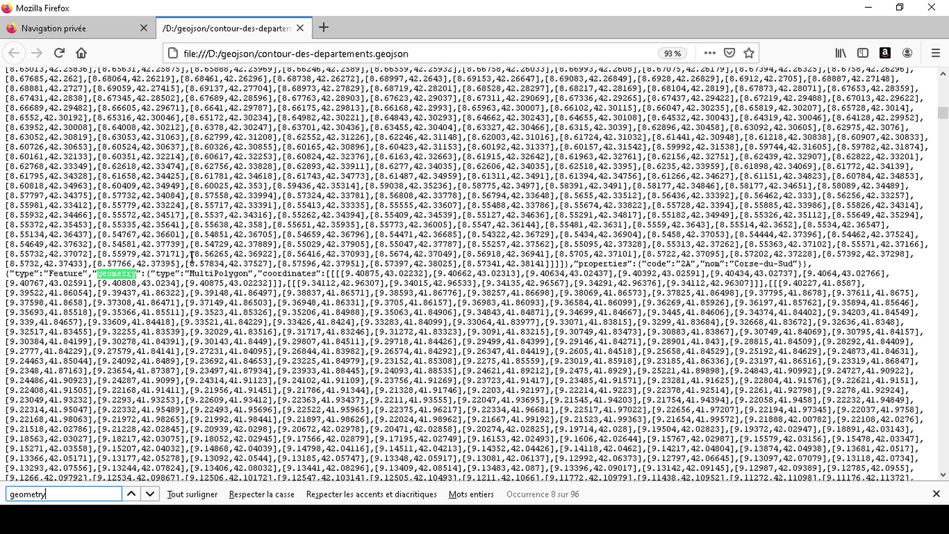
pyautogui.press('Return')
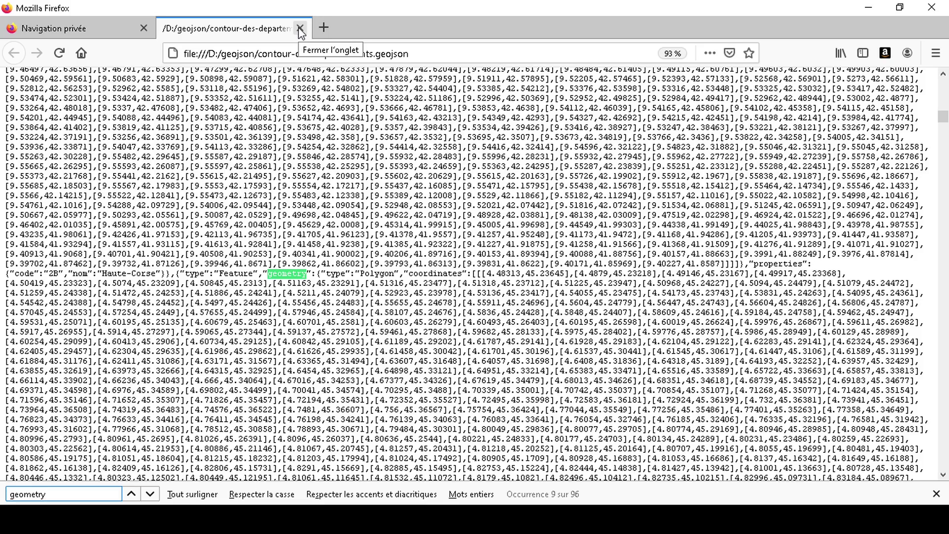
# Switch back to the empty QGIS project
pyautogui.moveTo(530, 503)
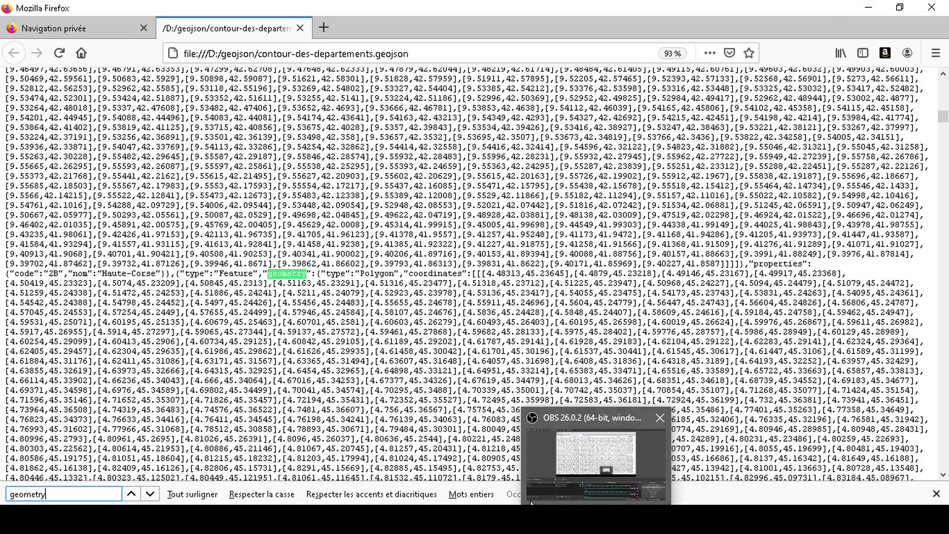
pyautogui.click(549, 460)
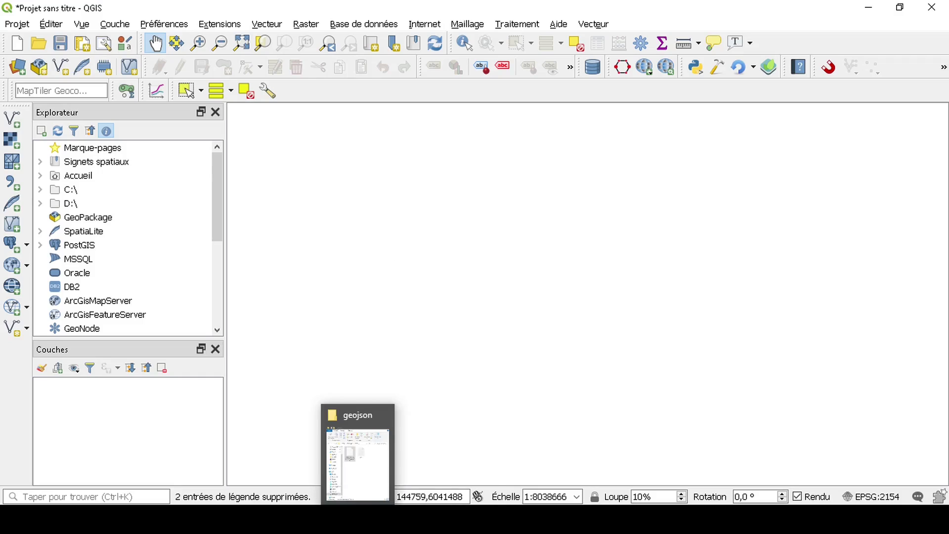
# Bring up the D:\geojson folder in a maximized File Explorer window, look over its files and return to QGIS
pyautogui.click(358, 515)
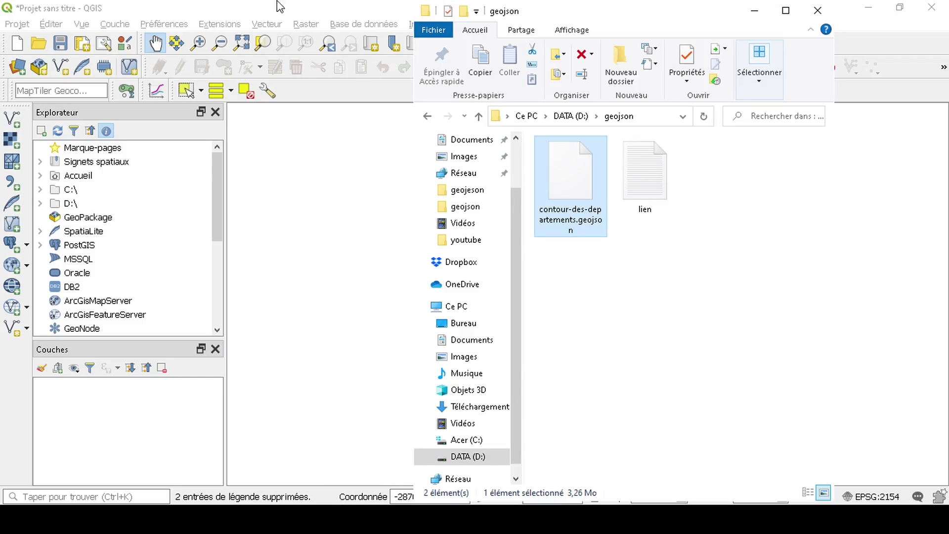
pyautogui.click(787, 11)
pyautogui.click(448, 241)
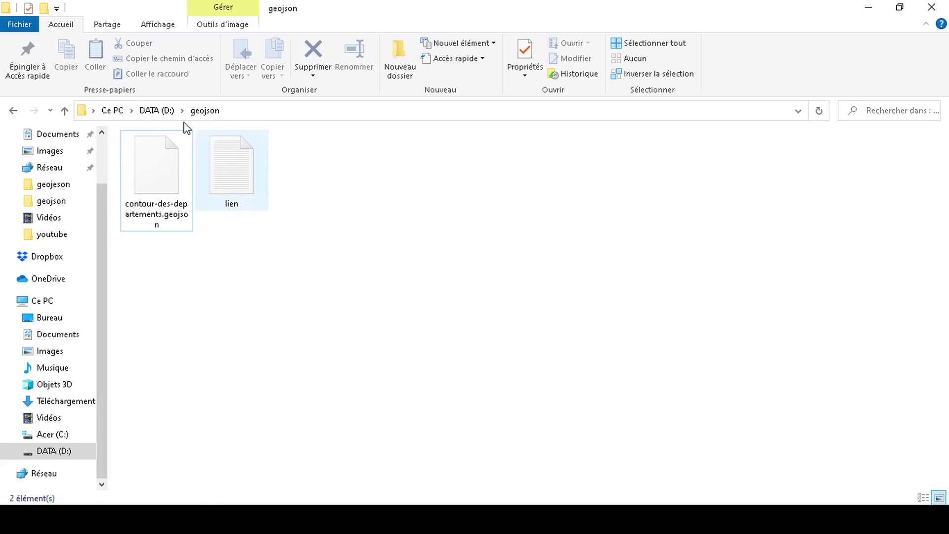
pyautogui.click(192, 173)
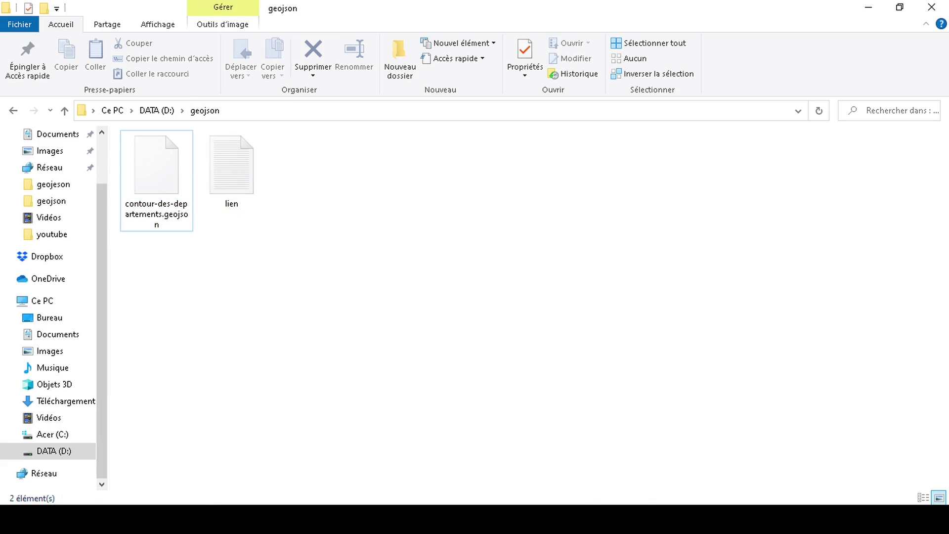
pyautogui.click(544, 519)
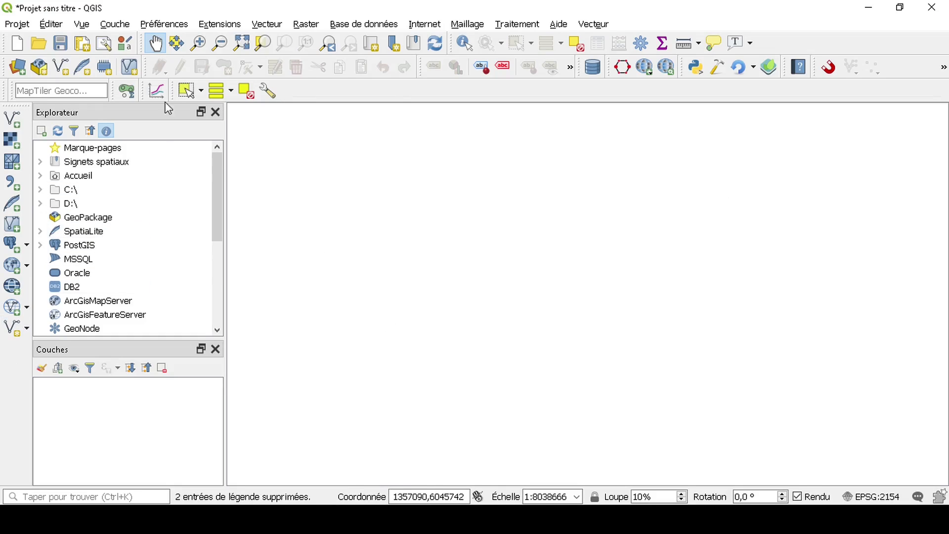
# Open the vector data source dialog, use the Protocol: HTTP(S), cloud, etc. source type and clear the existing URI
pyautogui.click(18, 121)
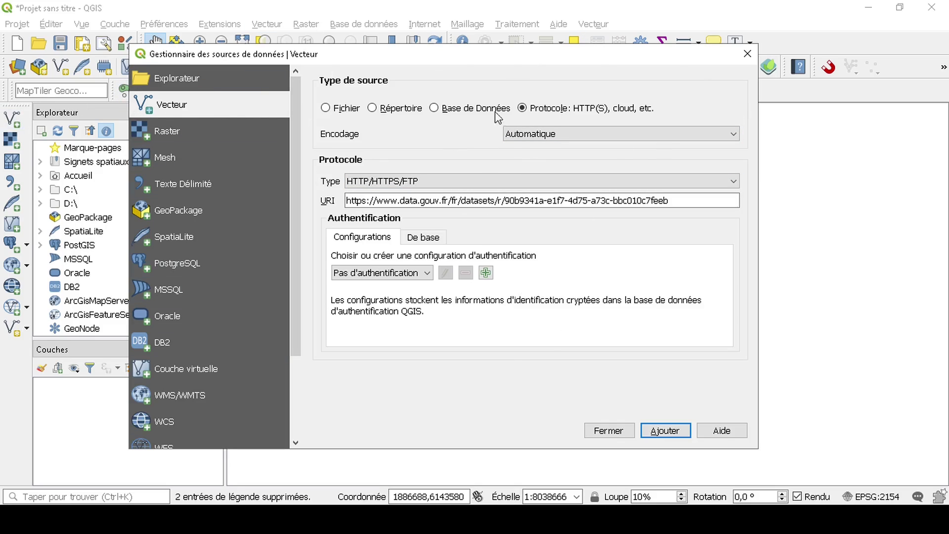
pyautogui.click(327, 109)
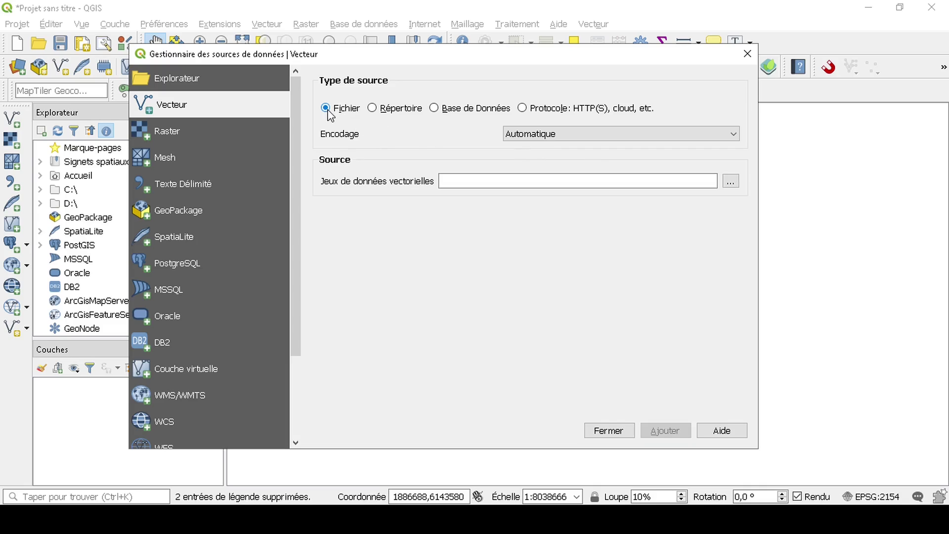
pyautogui.click(522, 108)
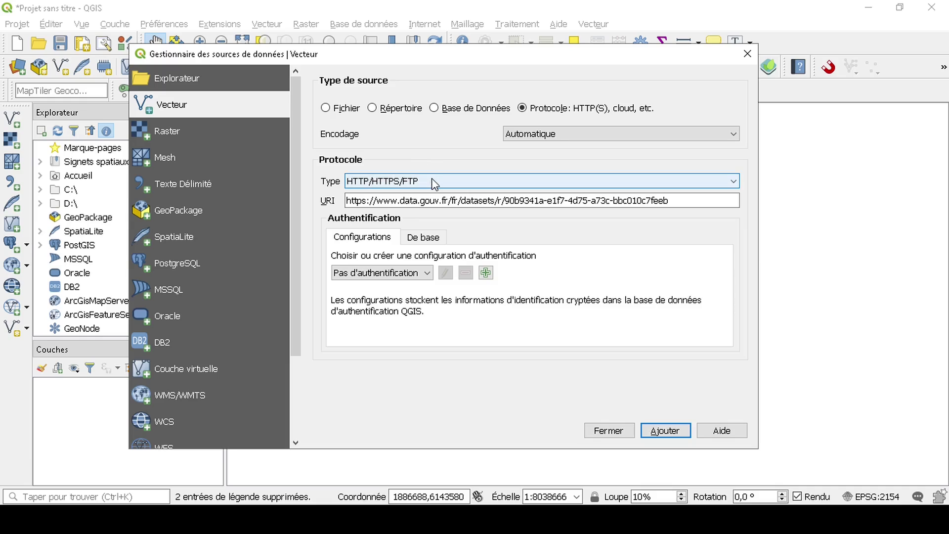
pyautogui.click(395, 201)
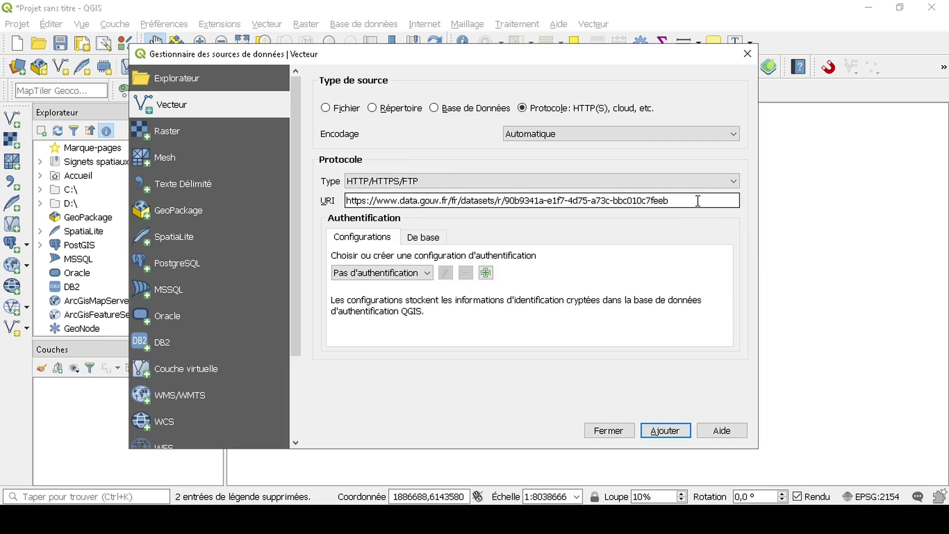
pyautogui.hotkey('ctrl', 'a')
pyautogui.press('Delete')
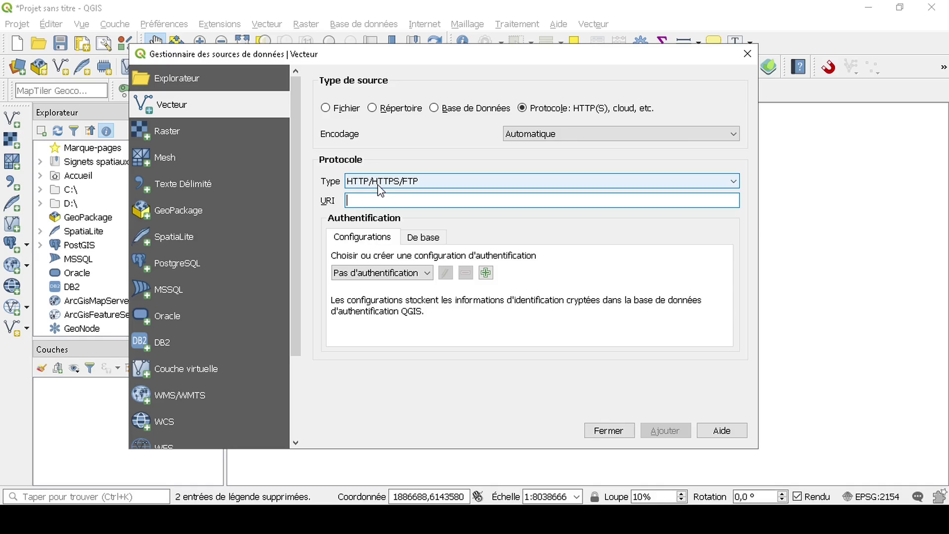
# Set the protocol type to GeoJSON and place the cursor in the empty URI field
pyautogui.click(437, 181)
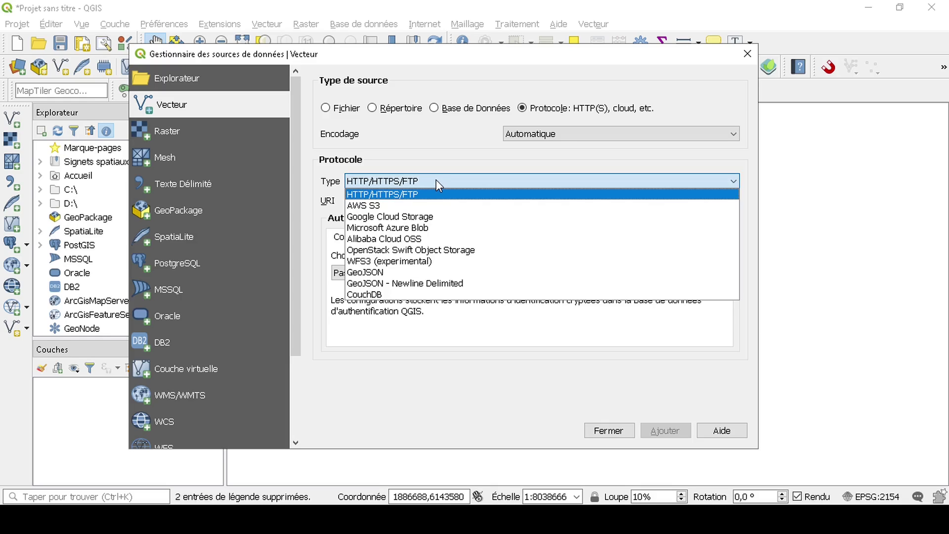
pyautogui.click(414, 272)
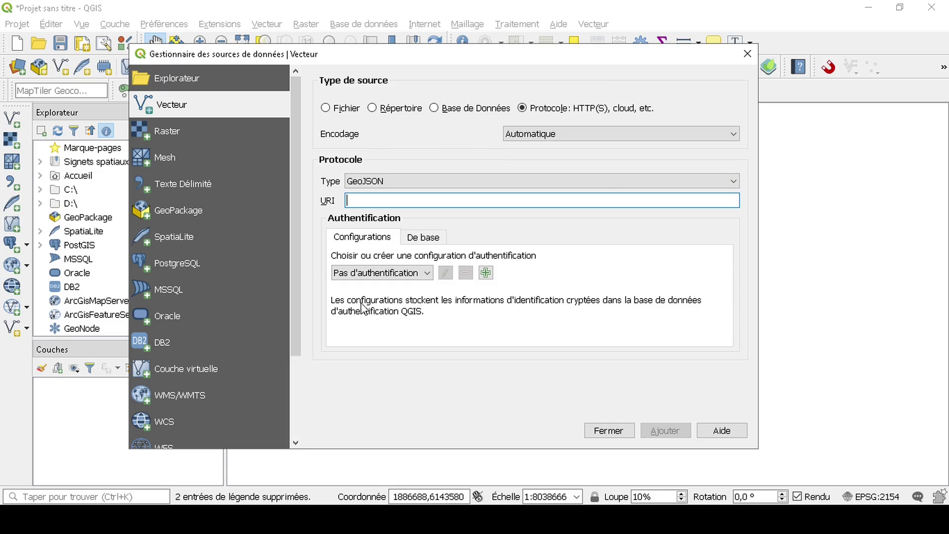
pyautogui.click(442, 198)
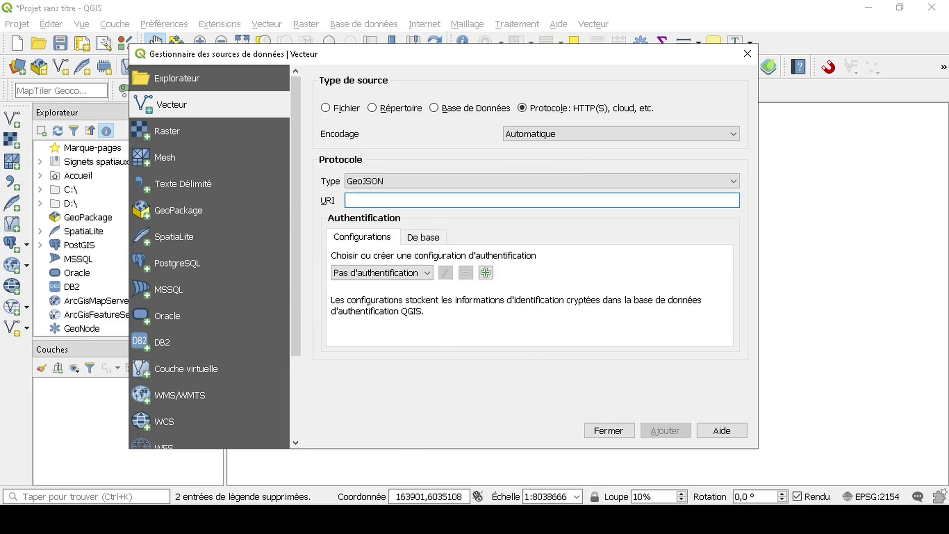
# Copy the folder path from File Explorer and enter it as the layer's URI in QGIS with a trailing backslash: D:\geojson\
pyautogui.click(356, 445)
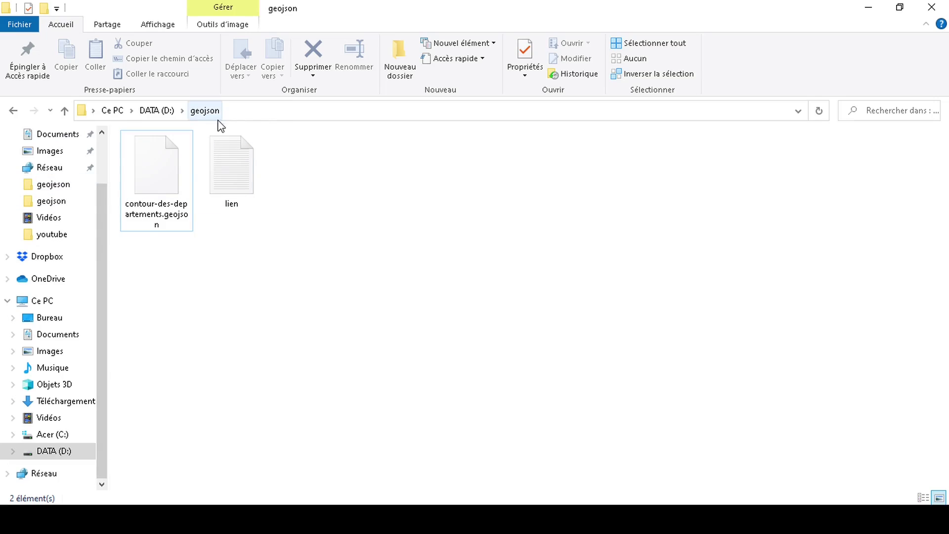
pyautogui.click(265, 112)
pyautogui.hotkey('ctrl', 'c')
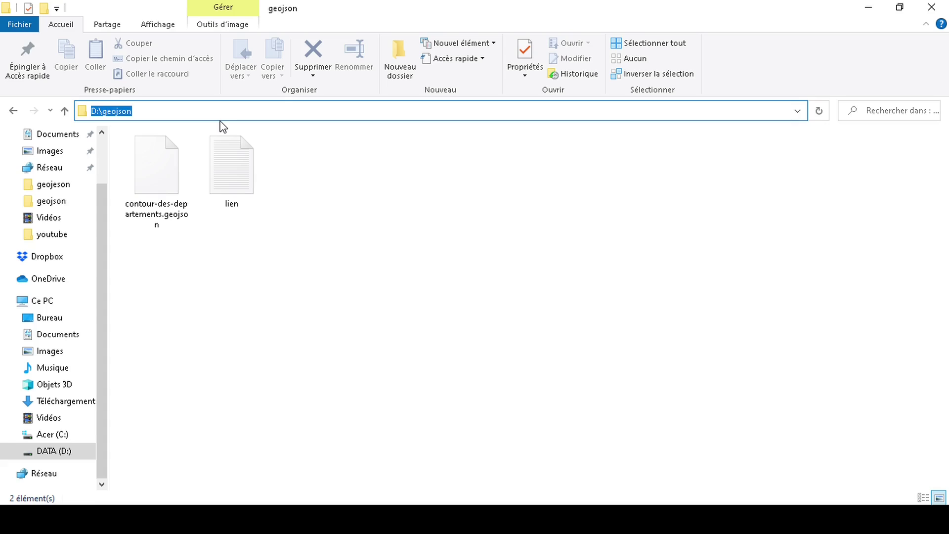
pyautogui.rightClick(122, 113)
pyautogui.click(202, 158)
pyautogui.click(451, 494)
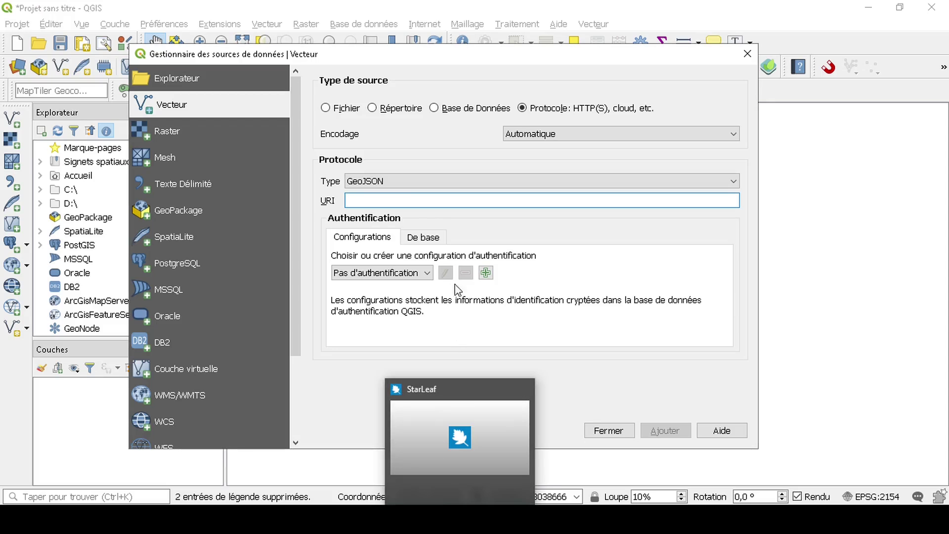
pyautogui.click(400, 202)
pyautogui.hotkey('ctrl', 'v')
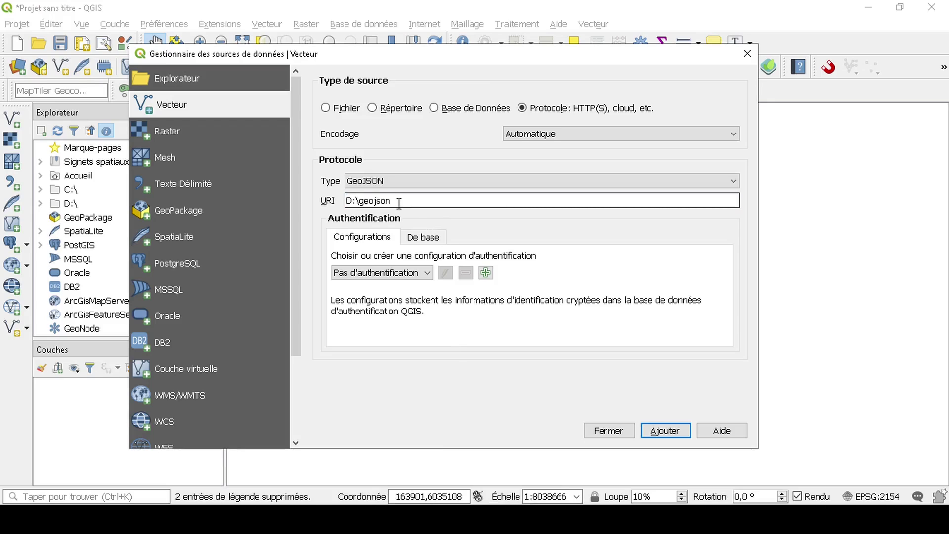
pyautogui.write('\\')
# Copy the full file name contour-des-departements.geojson, including its extension, from the geojson folder in File Explorer
pyautogui.hotkey('alt', 'Tab')
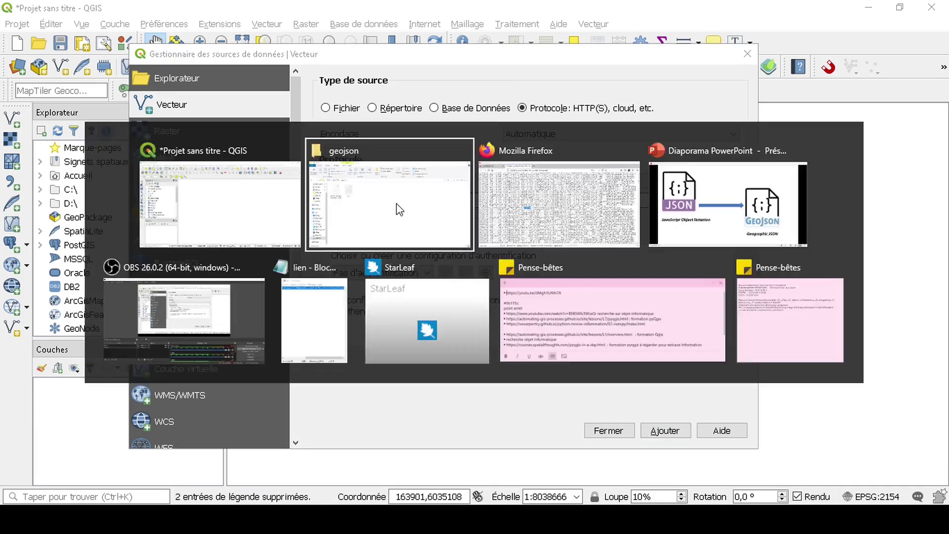
pyautogui.click(163, 185)
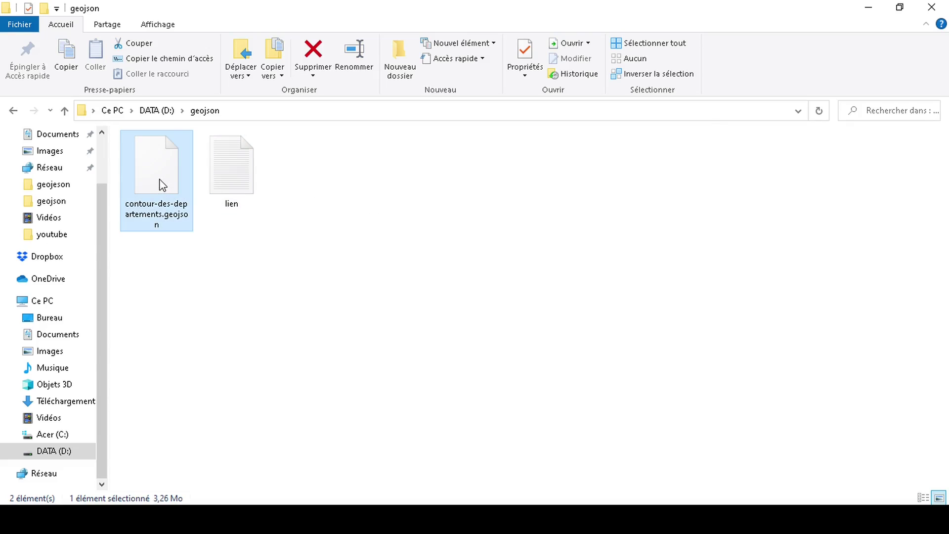
pyautogui.press('F2')
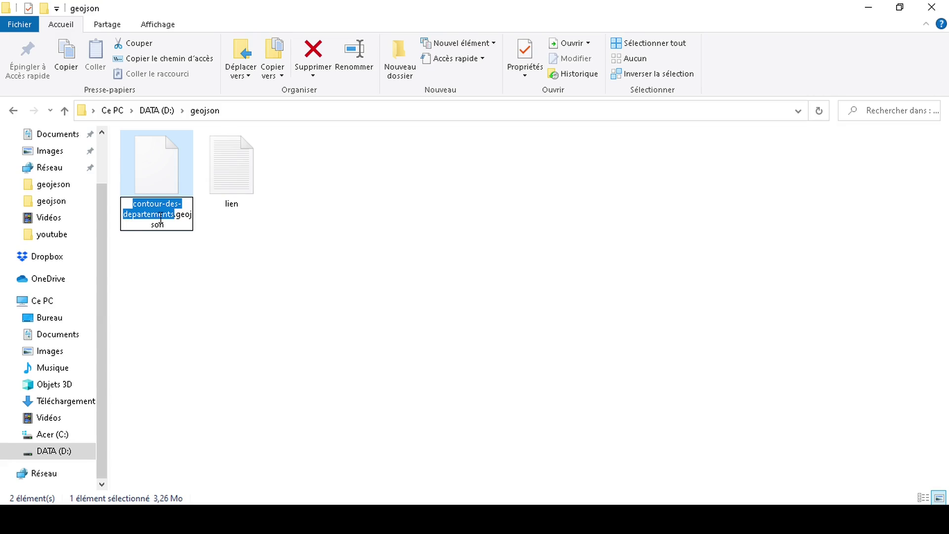
pyautogui.hotkey('ctrl', 'a')
pyautogui.press('Return')
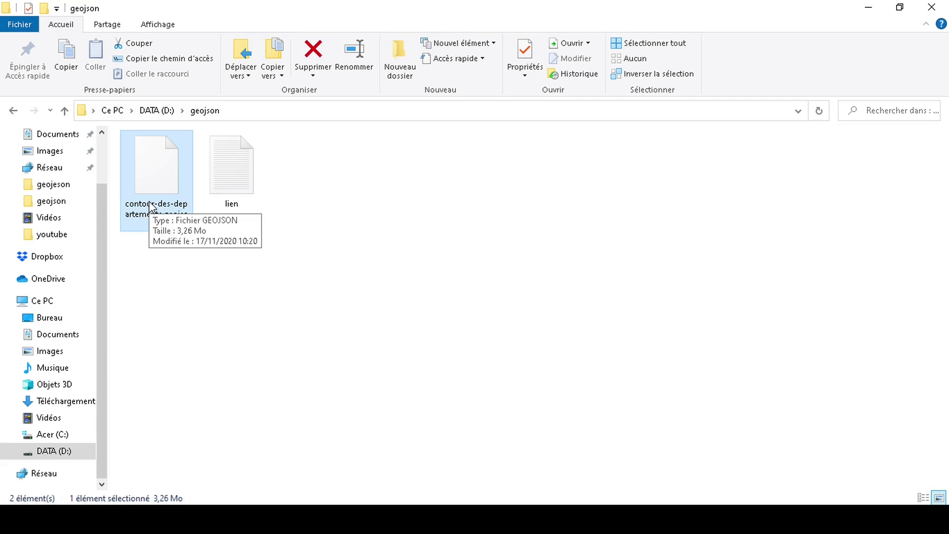
pyautogui.click(151, 205)
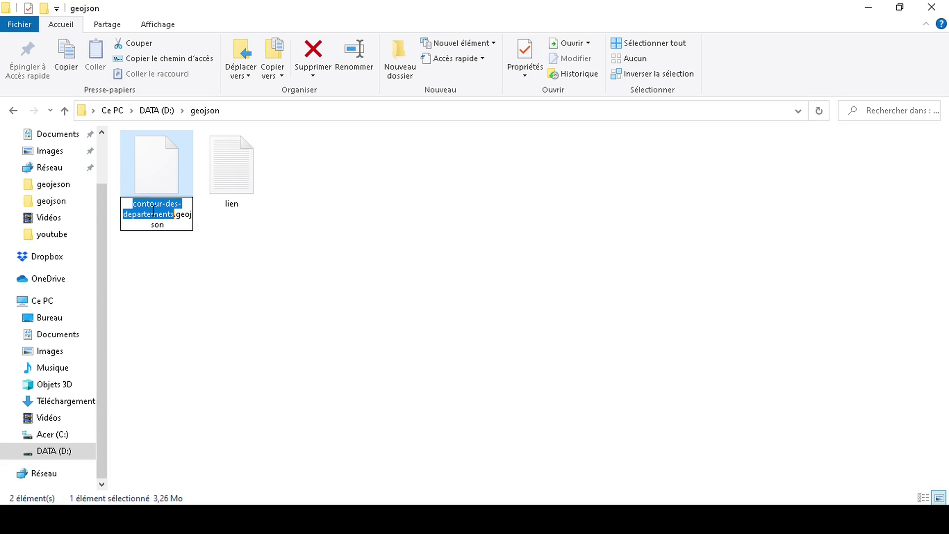
pyautogui.rightClick(150, 191)
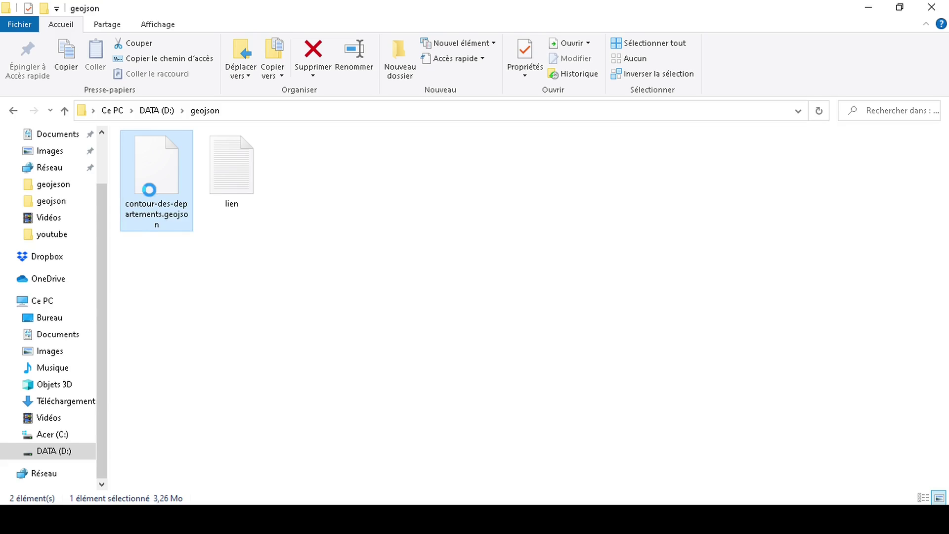
pyautogui.click(236, 439)
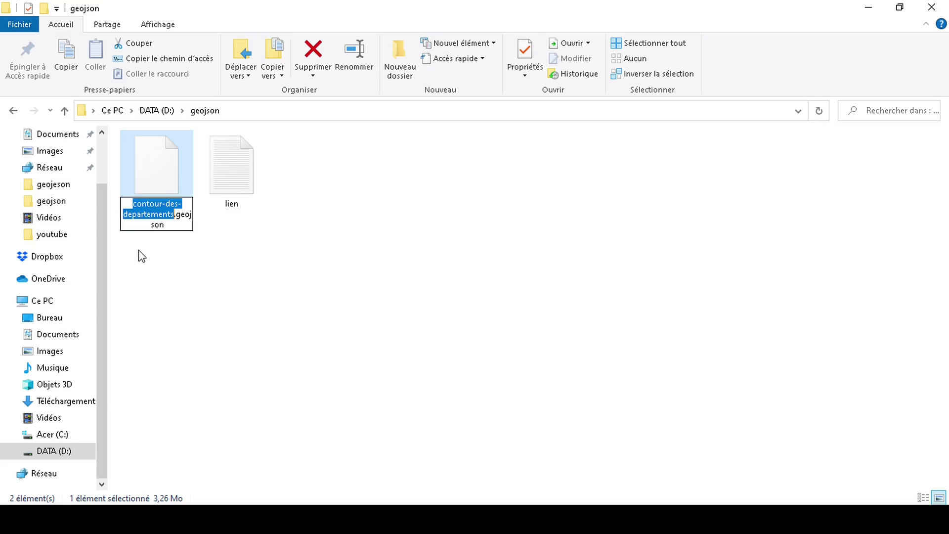
pyautogui.hotkey('ctrl', 'a')
pyautogui.hotkey('ctrl', 'c')
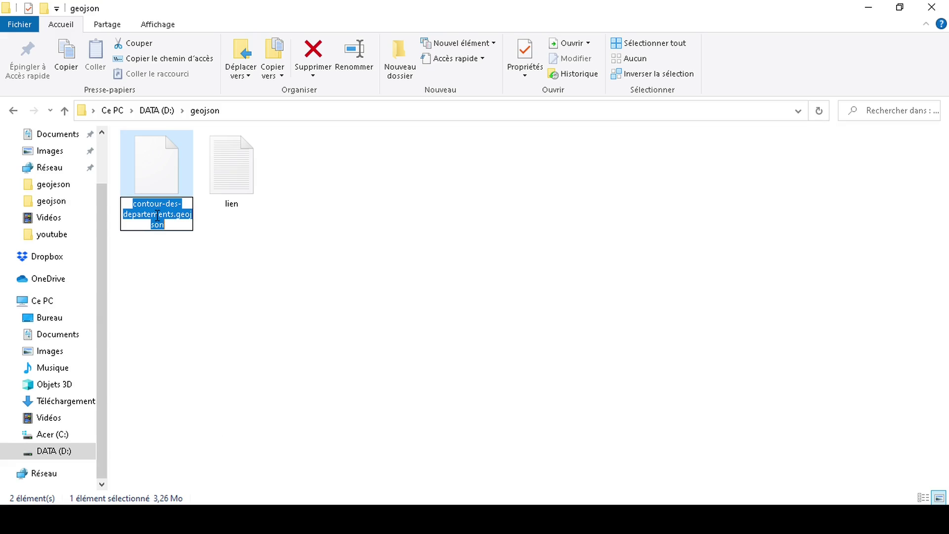
pyautogui.rightClick(156, 216)
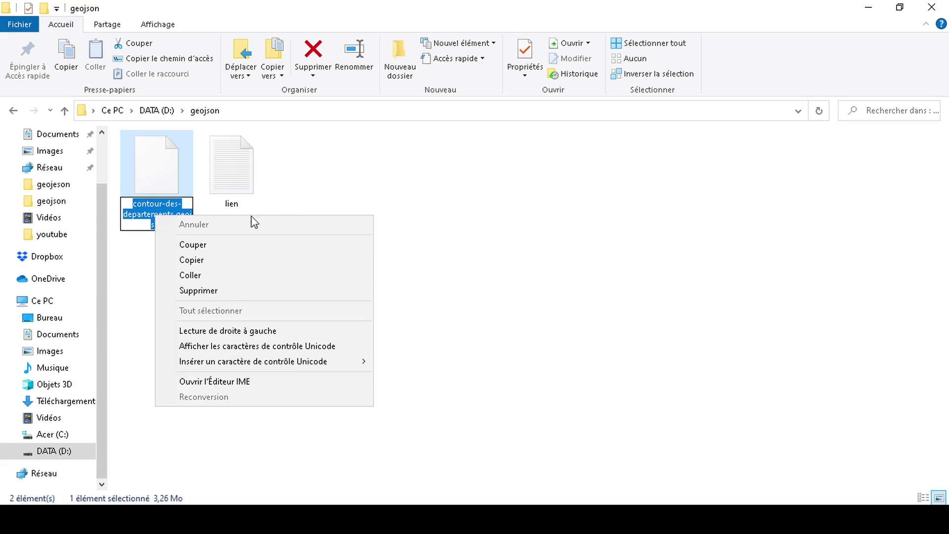
pyautogui.click(270, 265)
# Return to QGIS and append the copied file name to complete the URI as D:\geojson\contour-des-departements.geojson
pyautogui.moveTo(595, 519)
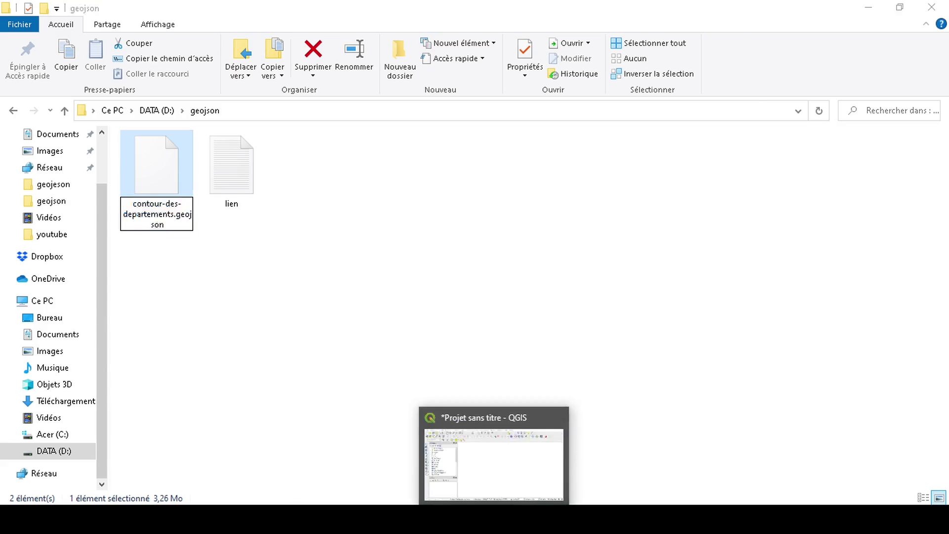
pyautogui.click(502, 519)
pyautogui.click(402, 201)
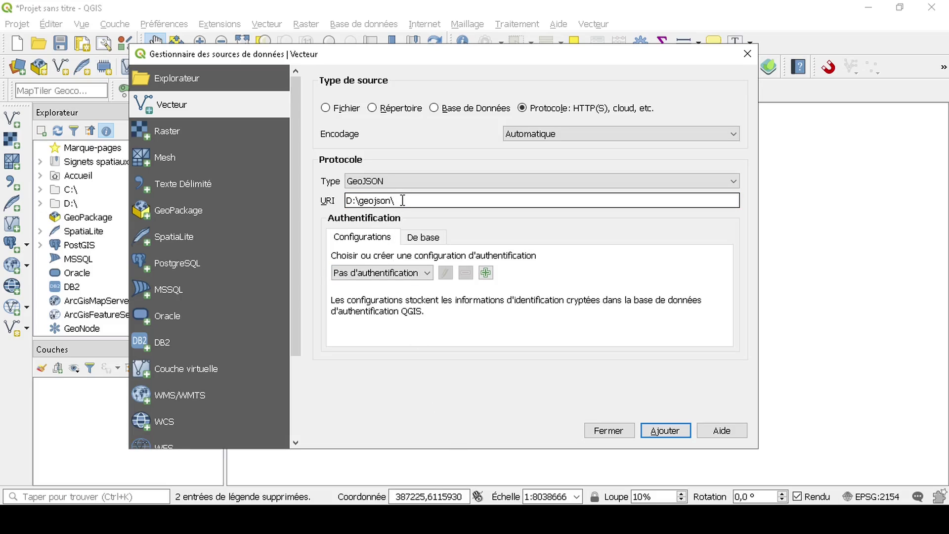
pyautogui.hotkey('ctrl', 'v')
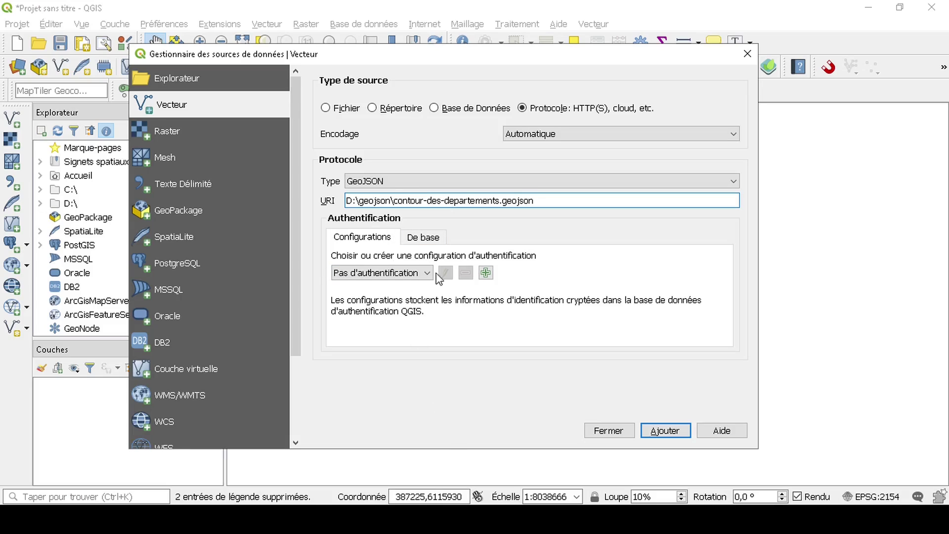
# Add the contour-des-departements GeoJSON layer to the project and close the data source dialog
pyautogui.click(657, 431)
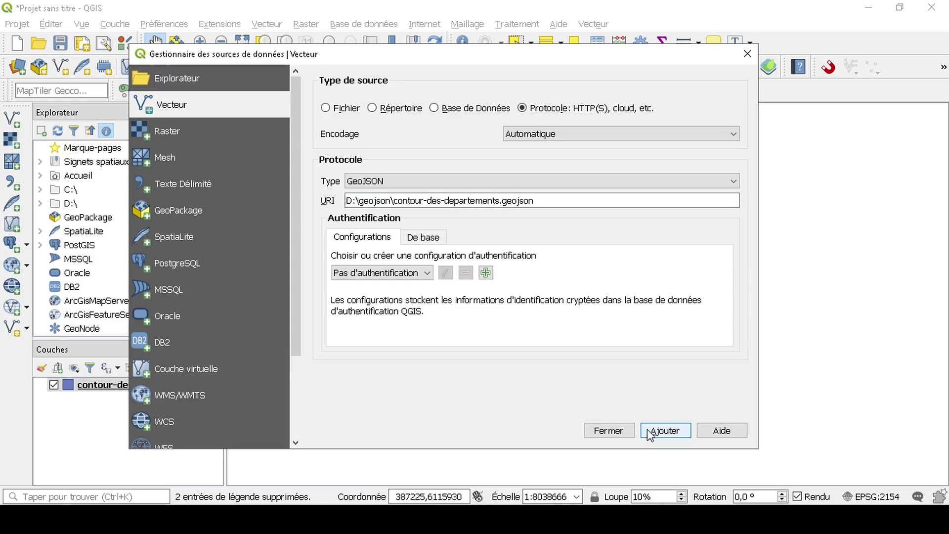
pyautogui.press('Return')
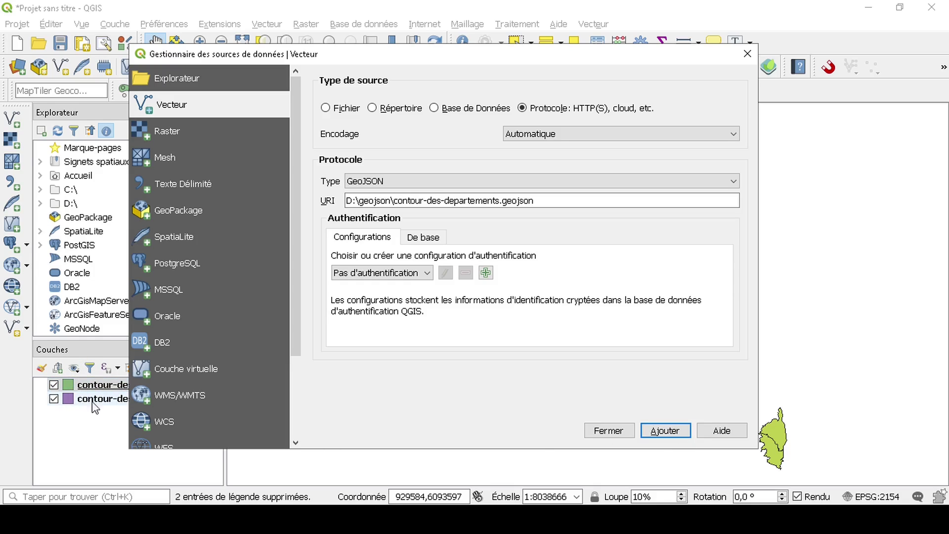
pyautogui.click(624, 431)
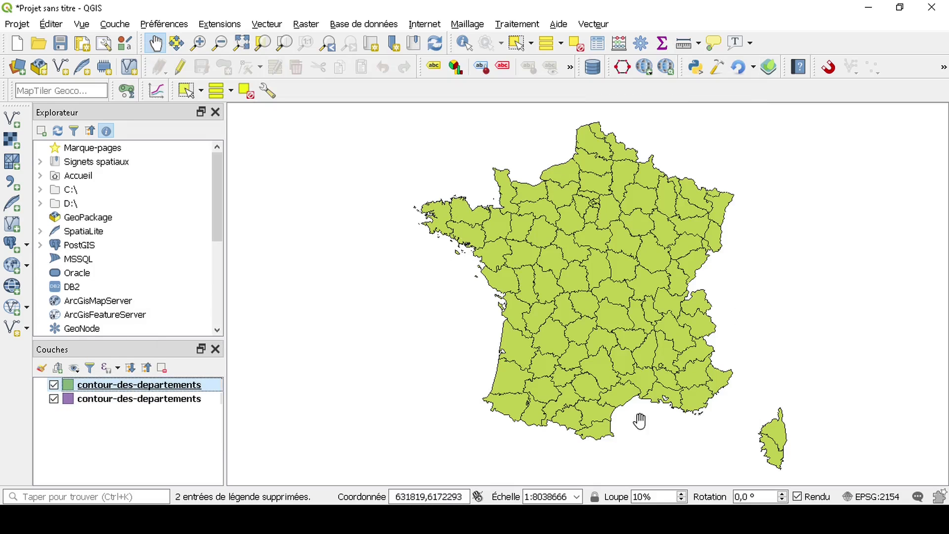
# Remove the lower, duplicate contour-des-departements layer from the project and confirm the deletion
pyautogui.click(143, 403)
pyautogui.click(163, 368)
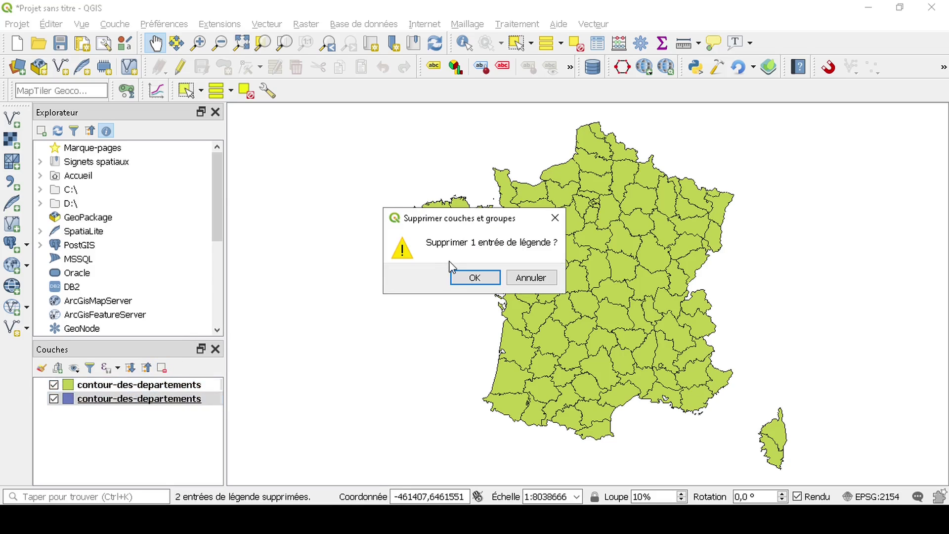
pyautogui.click(469, 278)
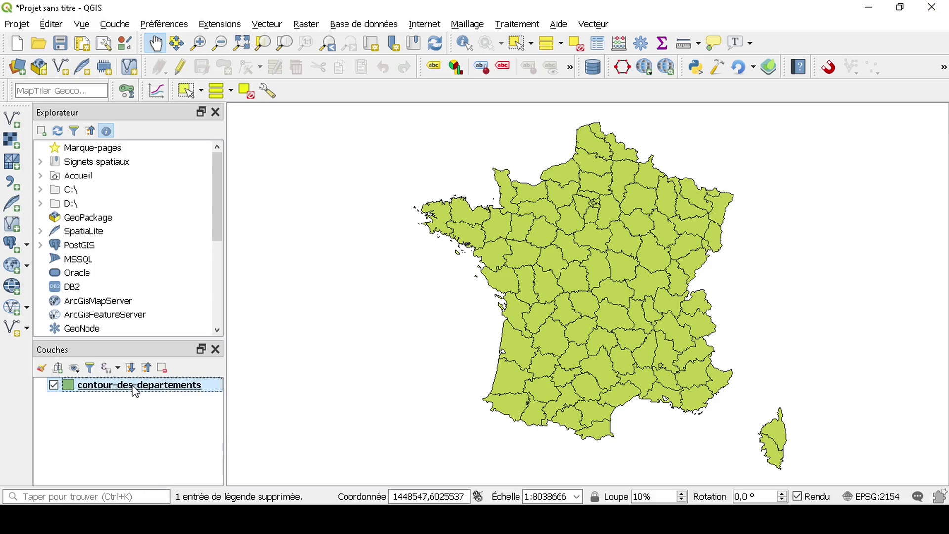
pyautogui.rightClick(137, 391)
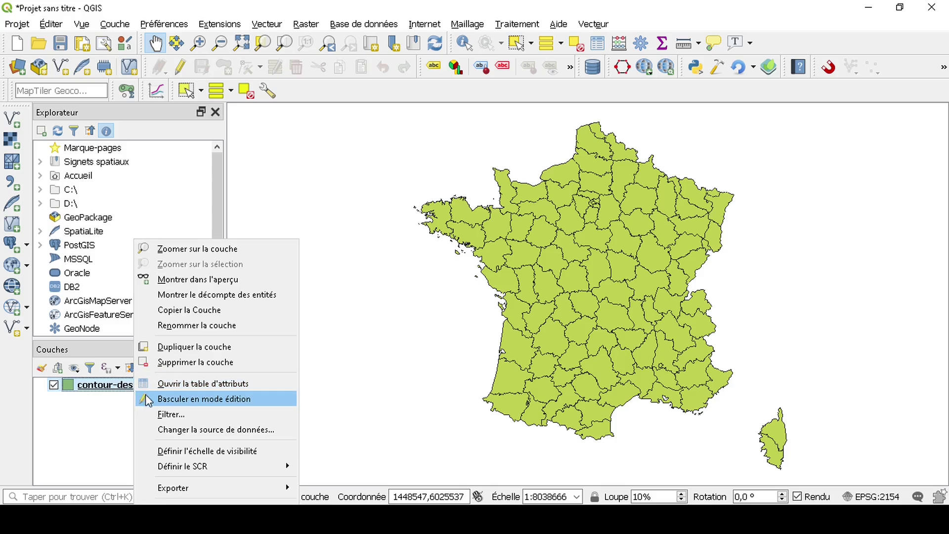
pyautogui.click(92, 399)
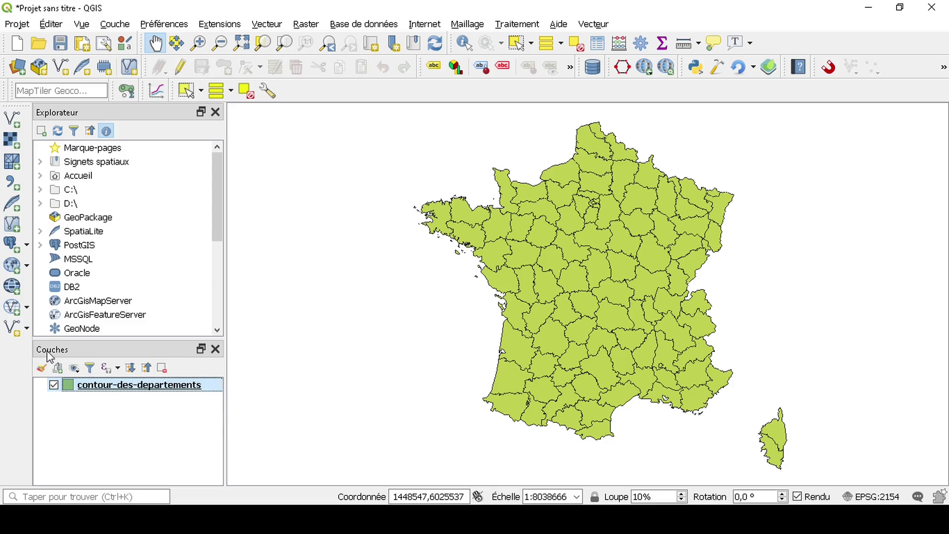
# Open the attribute table of the contour-des-departements layer to examine its fields and records, and close it
pyautogui.rightClick(140, 391)
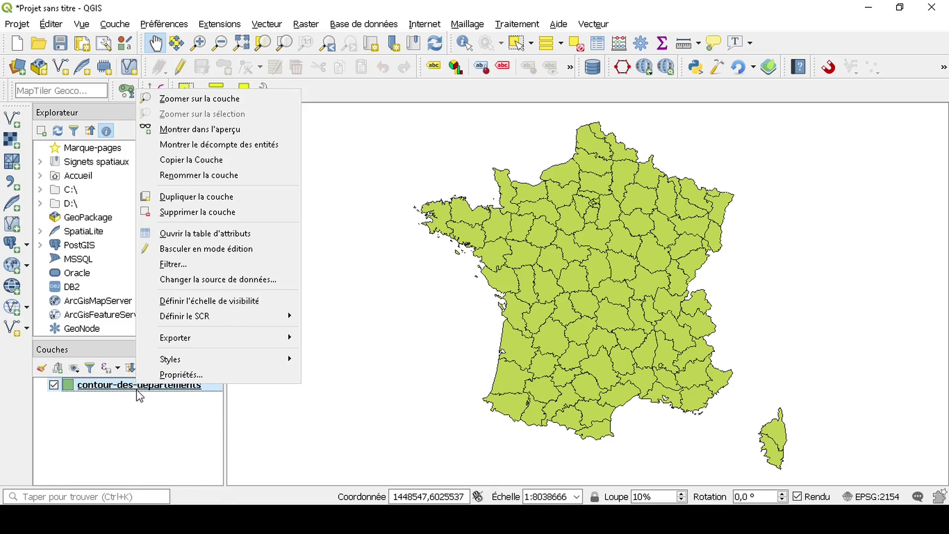
pyautogui.press('Escape')
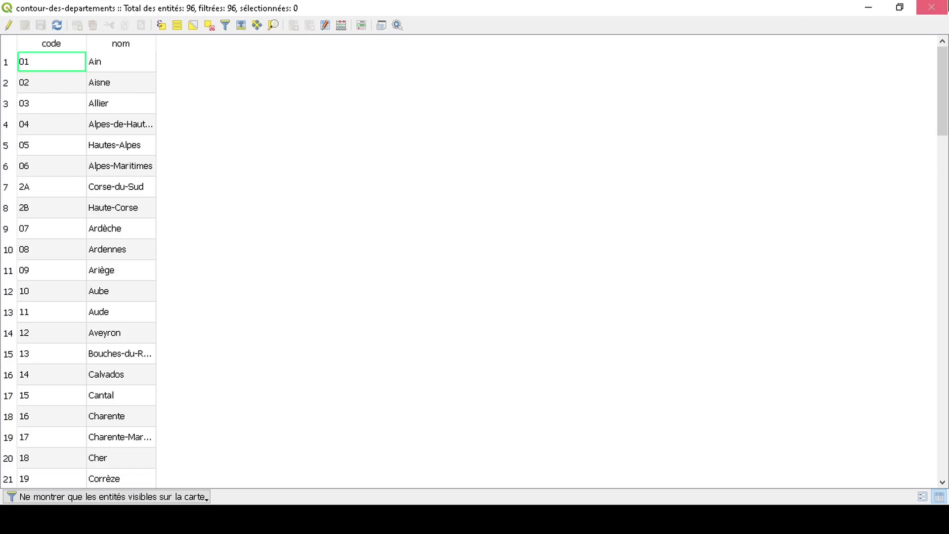
pyautogui.click(945, 6)
pyautogui.click(205, 430)
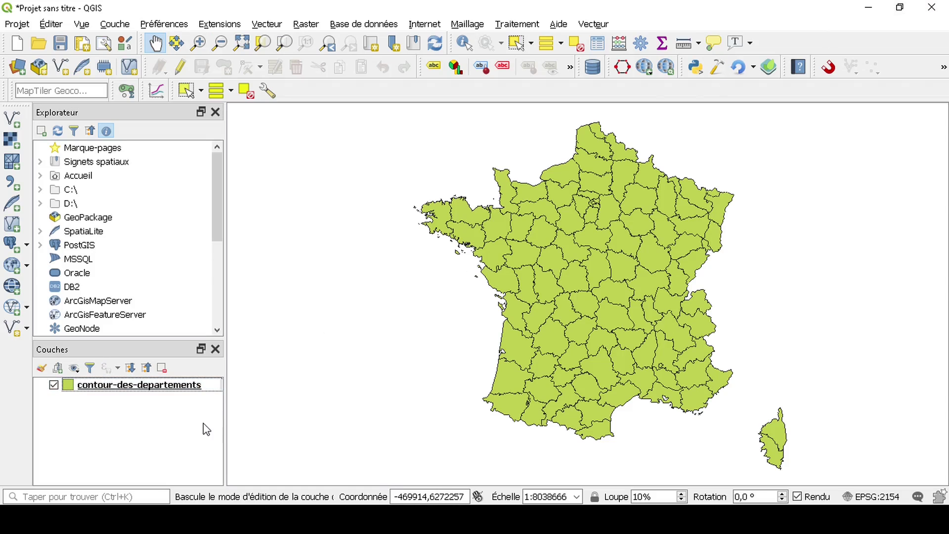
# Remove the contour-des-departements layer from the project and confirm the deletion
pyautogui.click(162, 368)
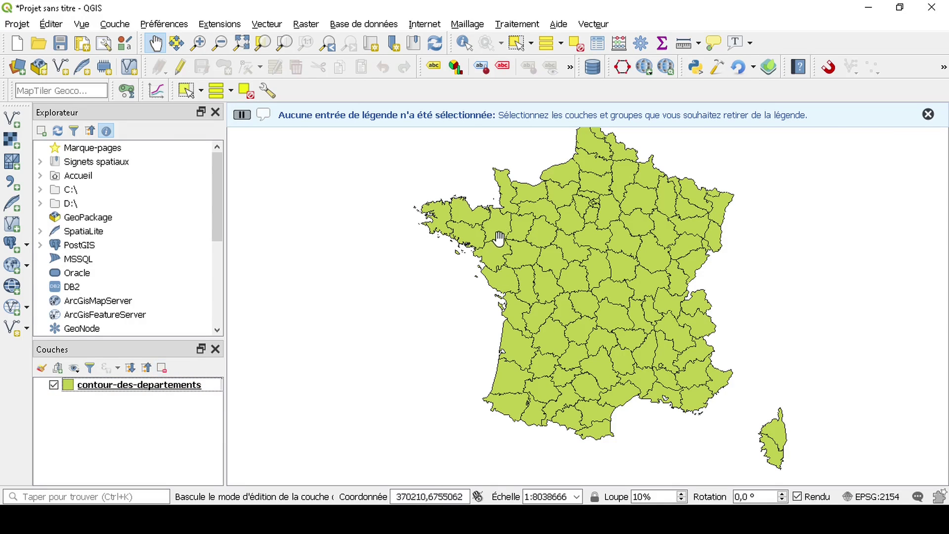
pyautogui.click(162, 387)
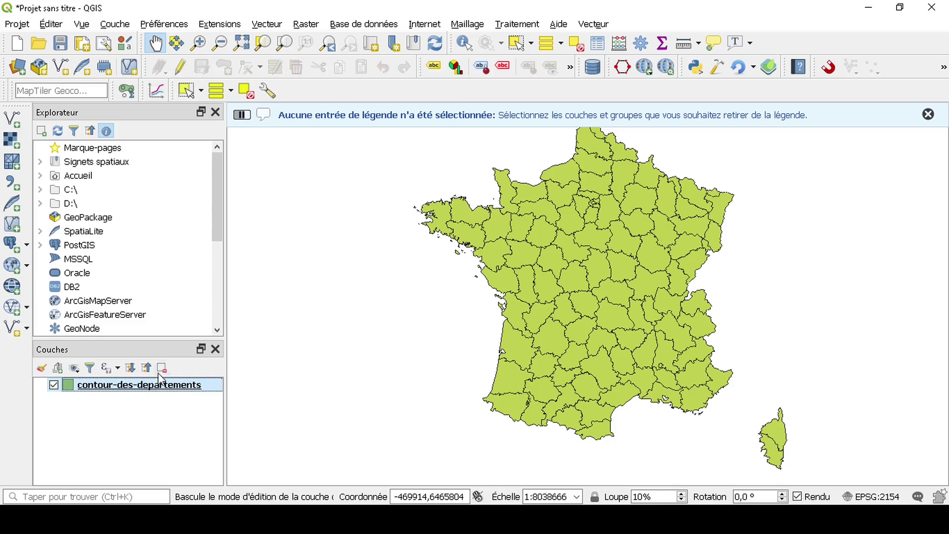
pyautogui.click(162, 369)
pyautogui.click(472, 277)
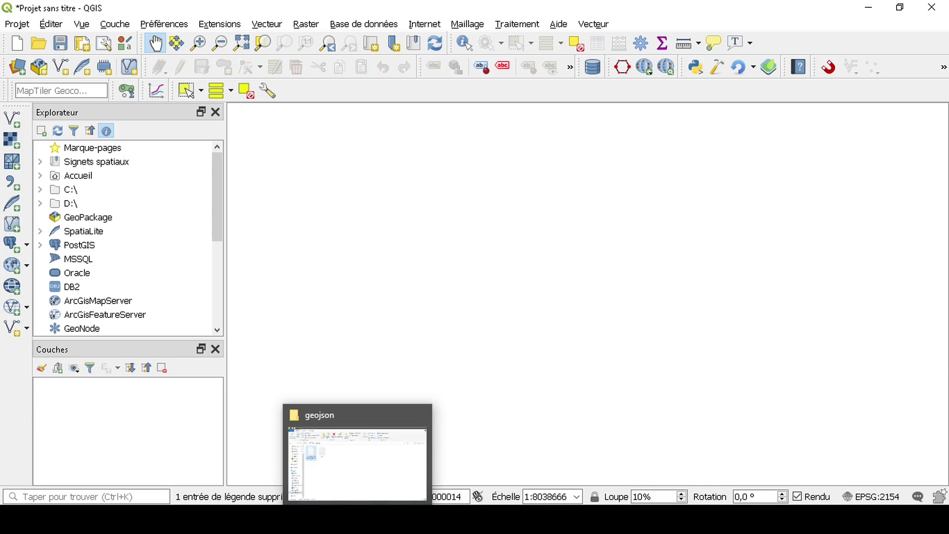
# Switch to File Explorer, open the lien text file in the geojson folder and copy the whole dataset link
pyautogui.click(321, 447)
pyautogui.doubleClick(250, 185)
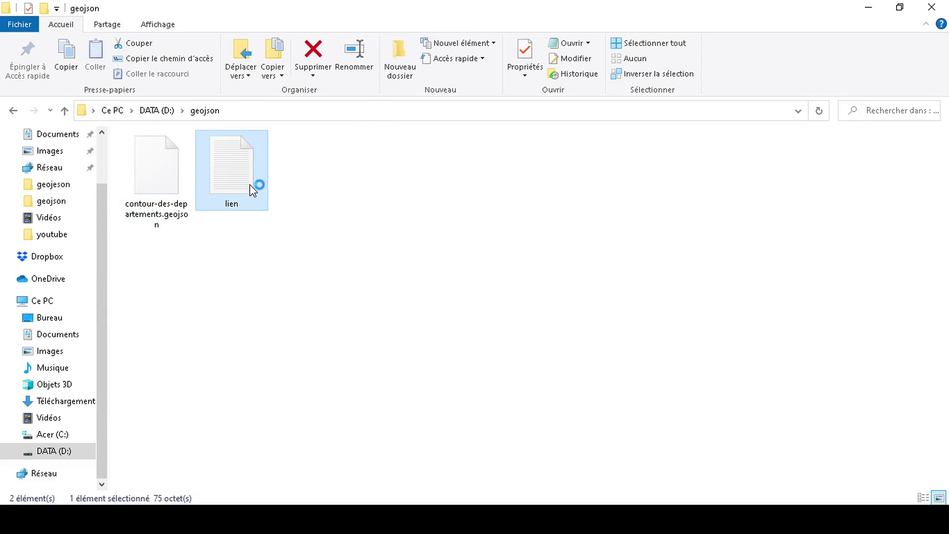
pyautogui.click(270, 118)
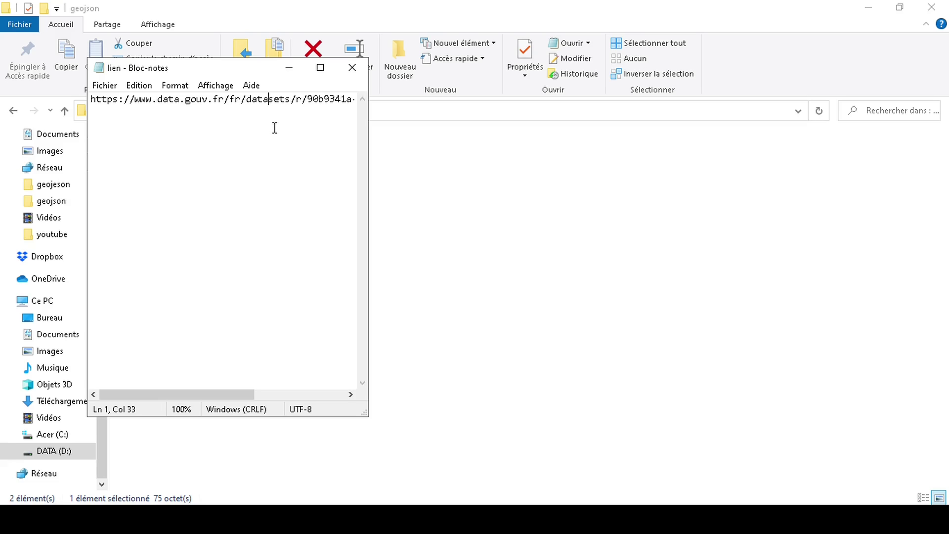
pyautogui.hotkey('ctrl', 'a')
pyautogui.hotkey('ctrl', 'c')
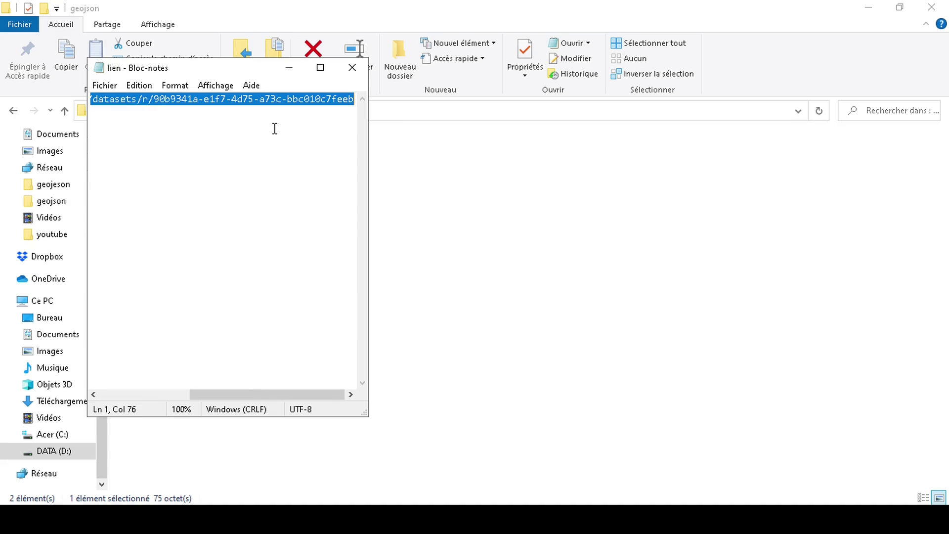
# Return to QGIS, start adding a vector layer and set the protocol type to HTTP/HTTPS/FTP
pyautogui.moveTo(494, 520)
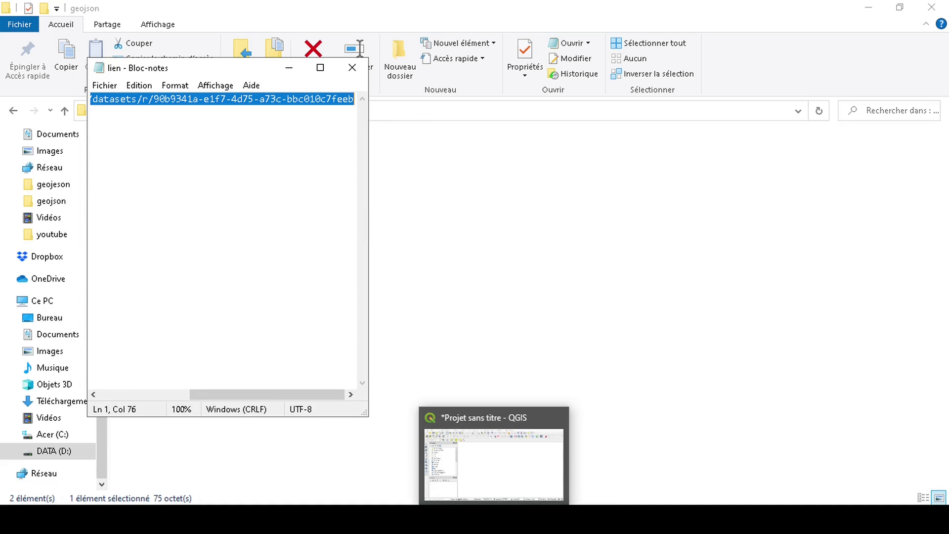
pyautogui.click(494, 465)
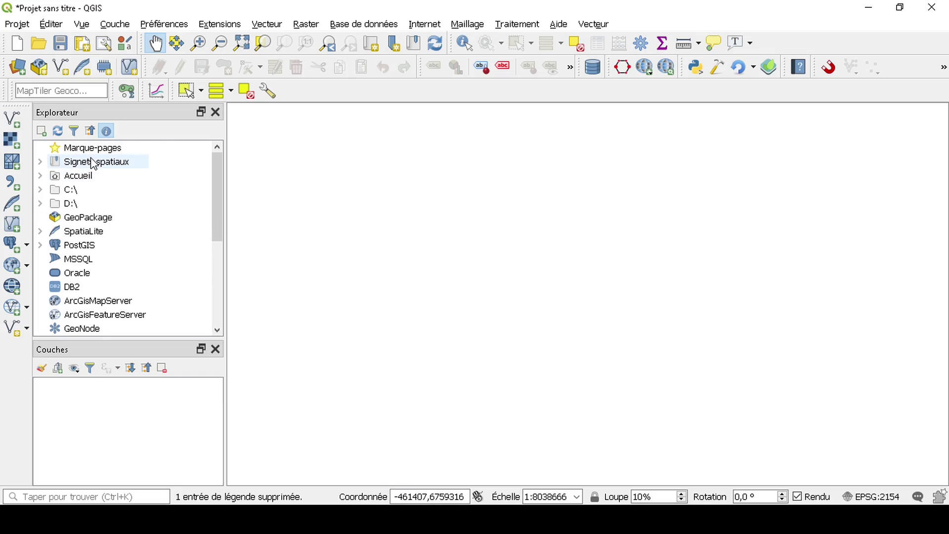
pyautogui.click(8, 119)
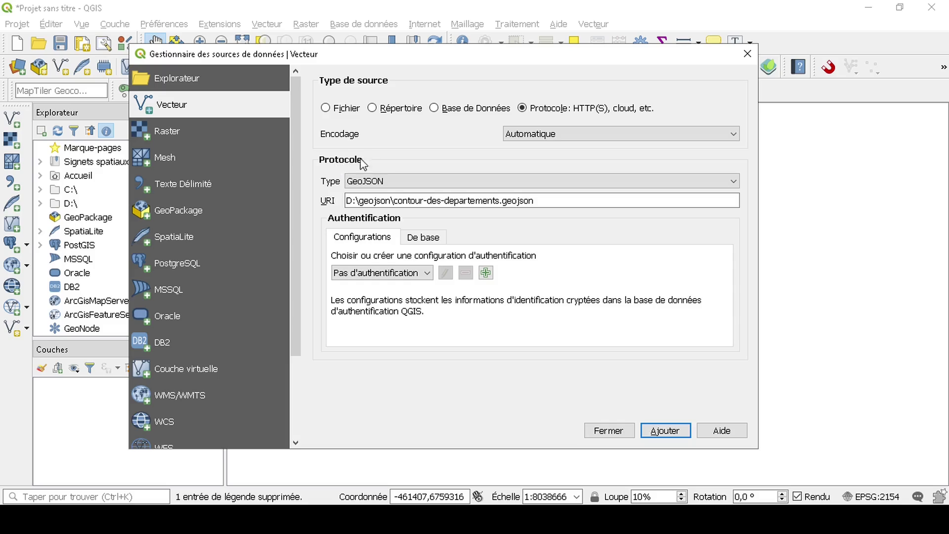
pyautogui.click(400, 183)
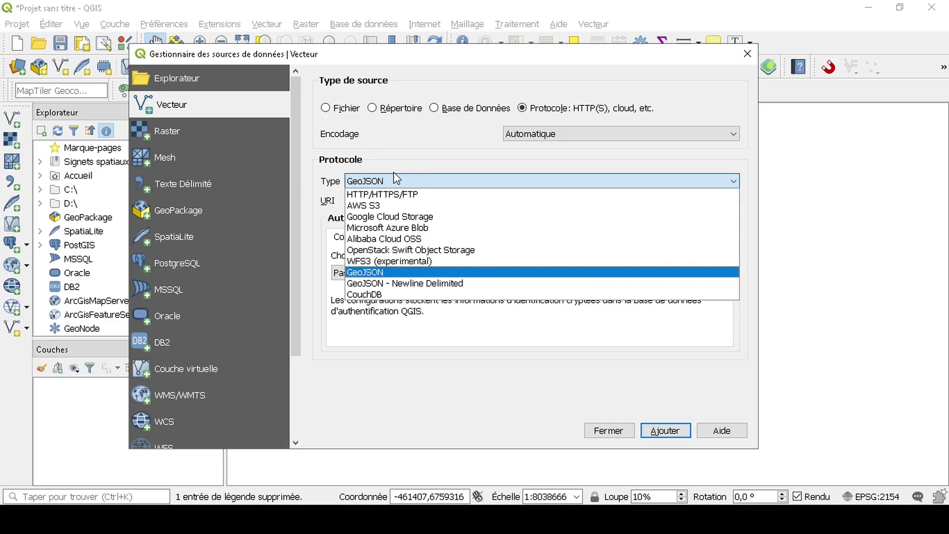
pyautogui.click(409, 194)
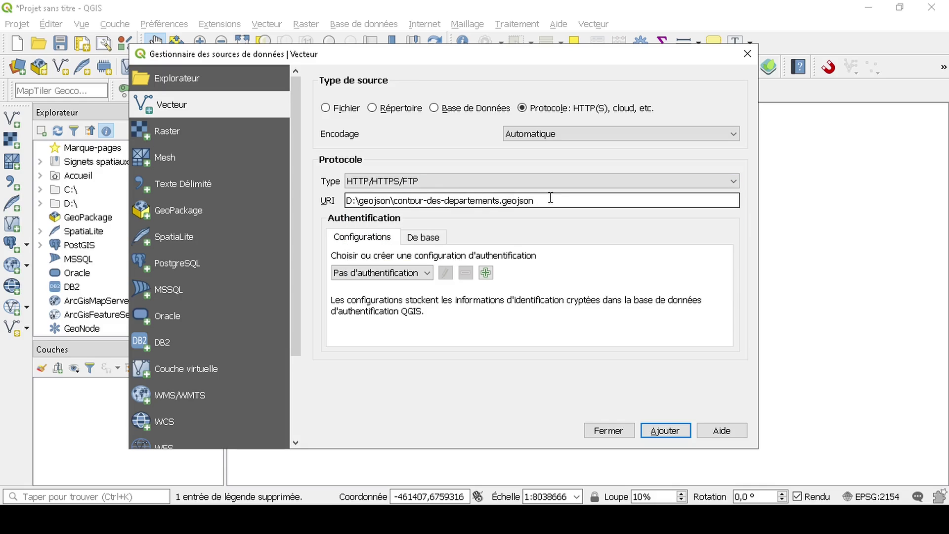
pyautogui.moveTo(548, 200); pyautogui.dragTo(341, 205)
pyautogui.press('BackSpace')
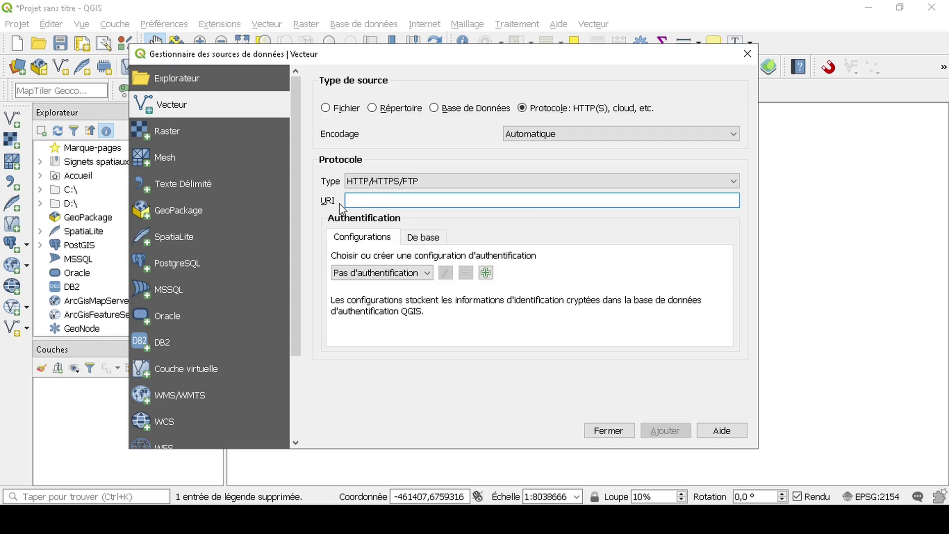
pyautogui.hotkey('ctrl', 'v')
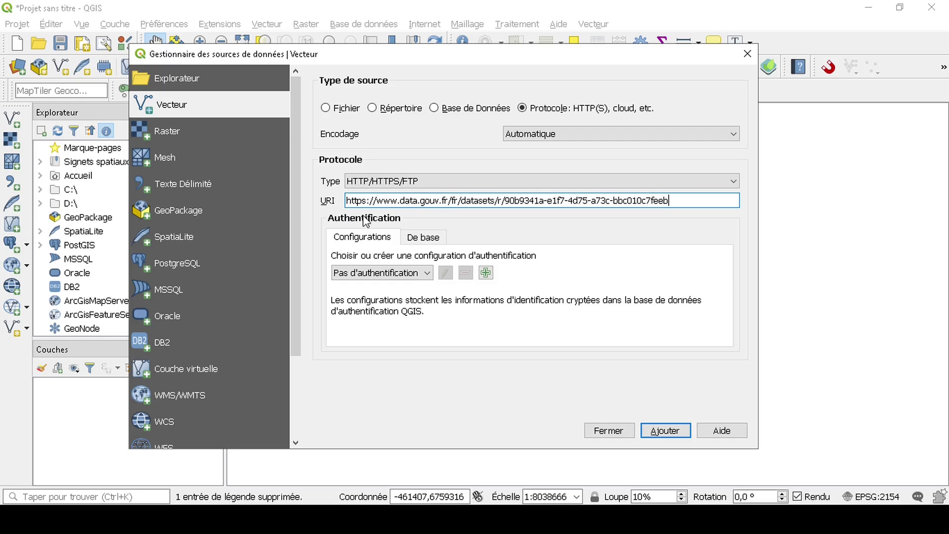
# Switch to the lien file in Notepad, maximize it and examine the full link
pyautogui.click(528, 519)
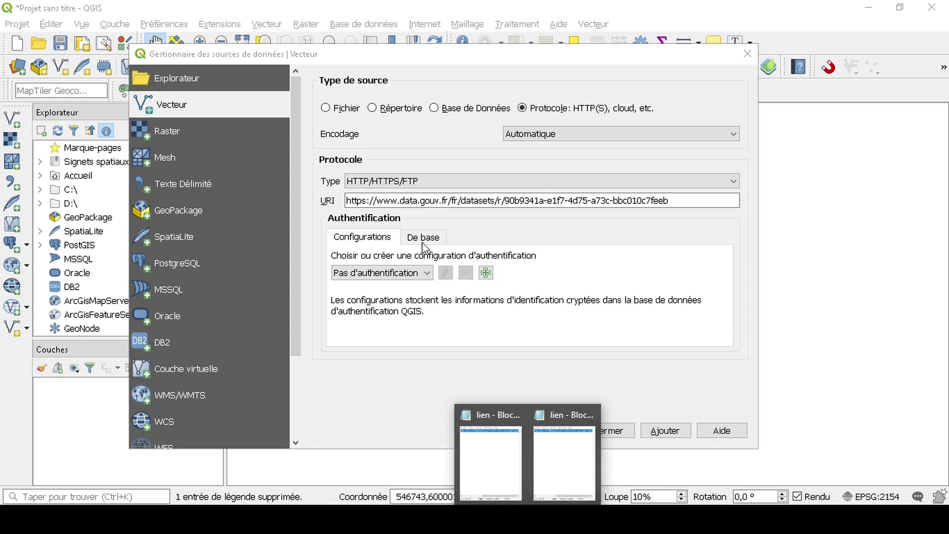
pyautogui.click(545, 455)
pyautogui.click(282, 146)
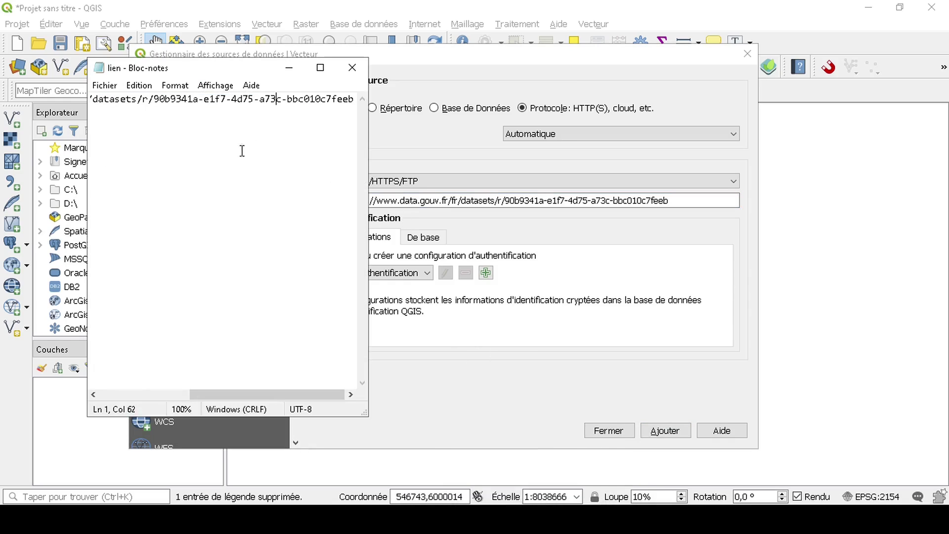
pyautogui.click(331, 74)
pyautogui.click(432, 102)
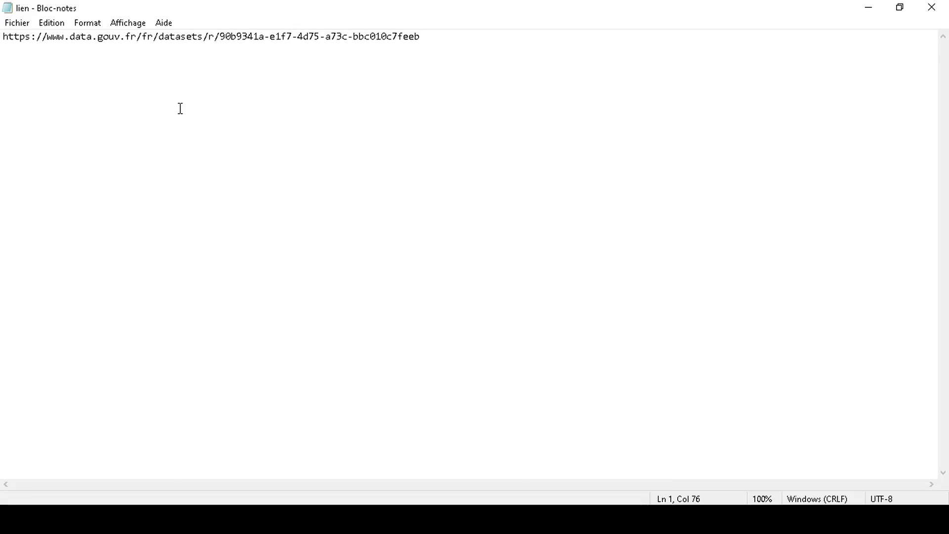
pyautogui.hotkey('ctrl', 'a')
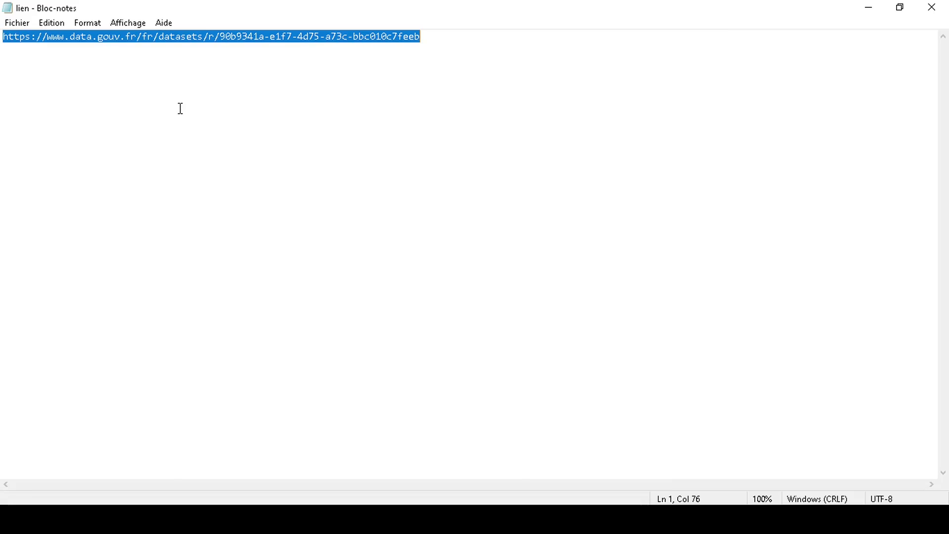
# Return to QGIS, add the layer from the data.gouv.fr link and close the data source dialog
pyautogui.click(429, 413)
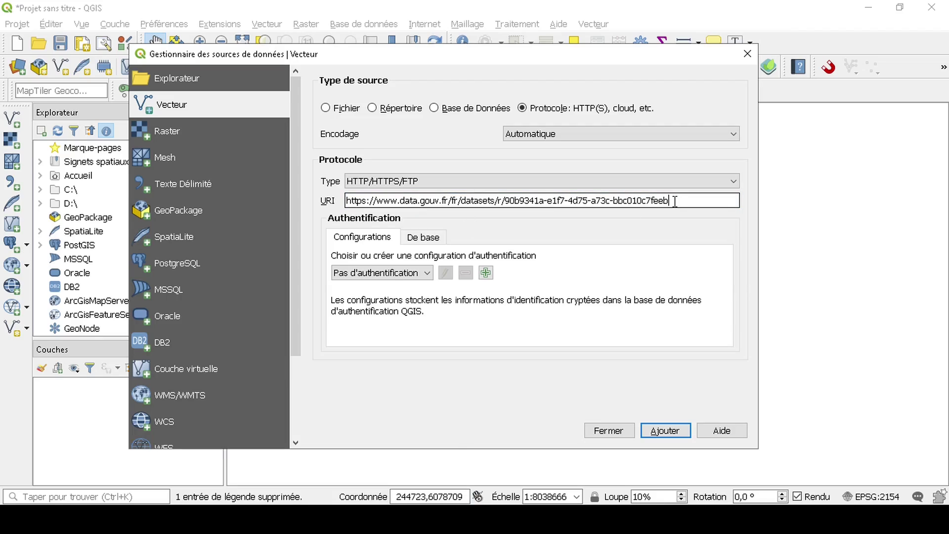
pyautogui.click(665, 429)
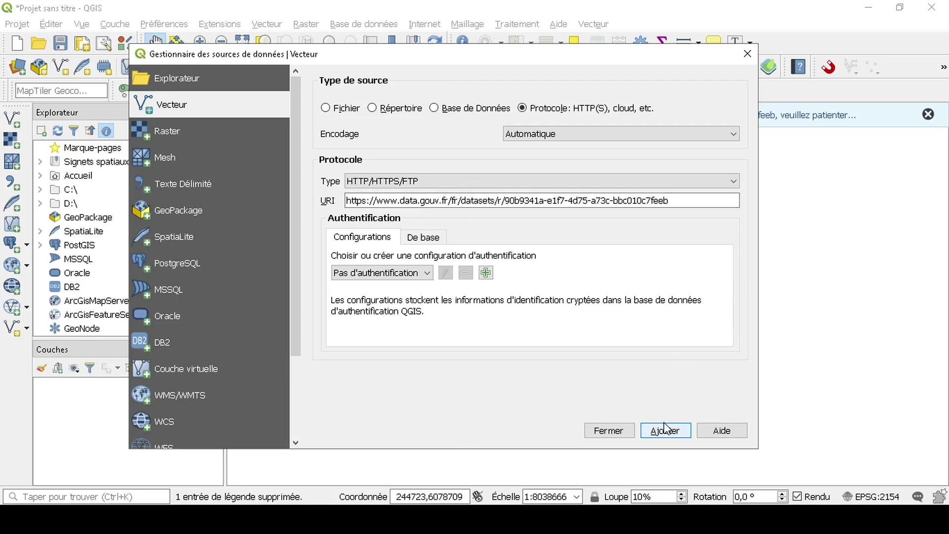
pyautogui.click(608, 431)
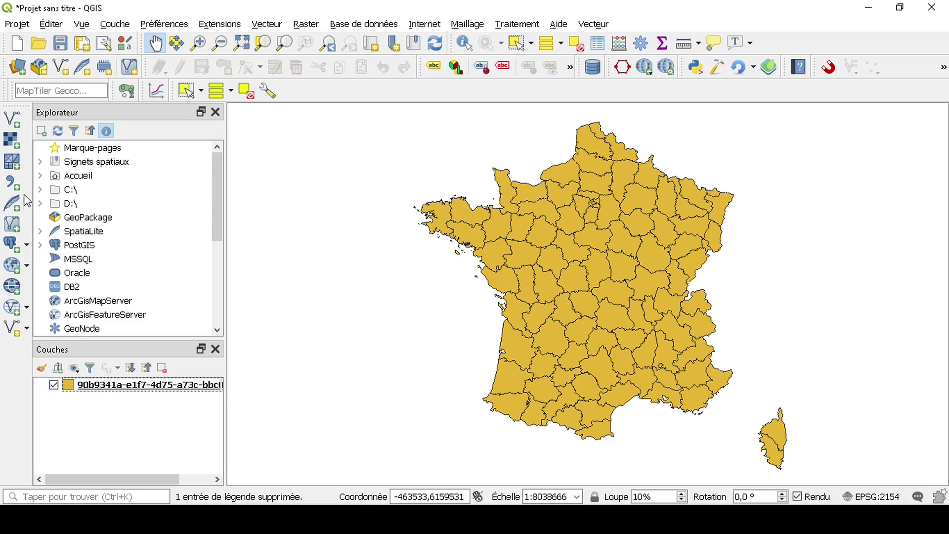
# Reopen the vector data source dialog to review the available protocol types, keep HTTP/HTTPS/FTP, and close it
pyautogui.click(14, 122)
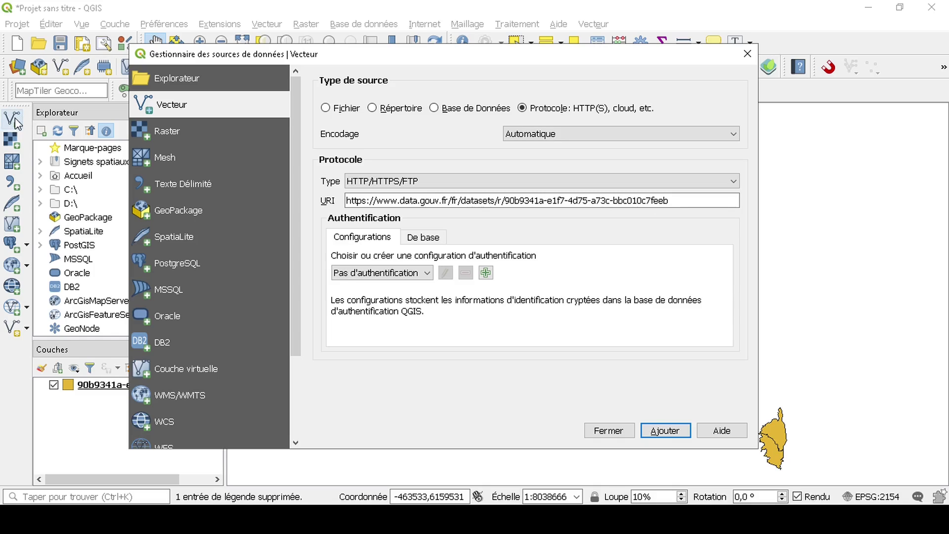
pyautogui.click(592, 135)
pyautogui.click(462, 183)
pyautogui.click(462, 183)
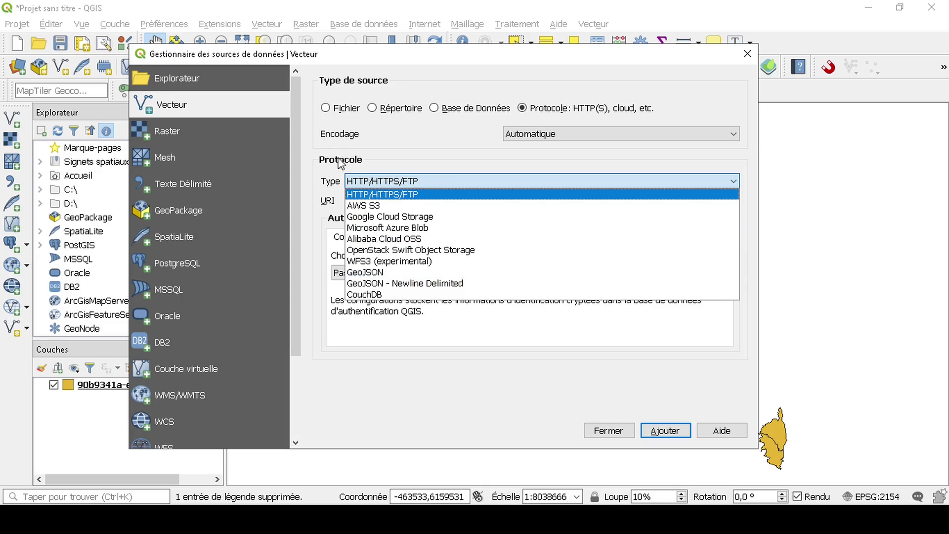
pyautogui.click(418, 163)
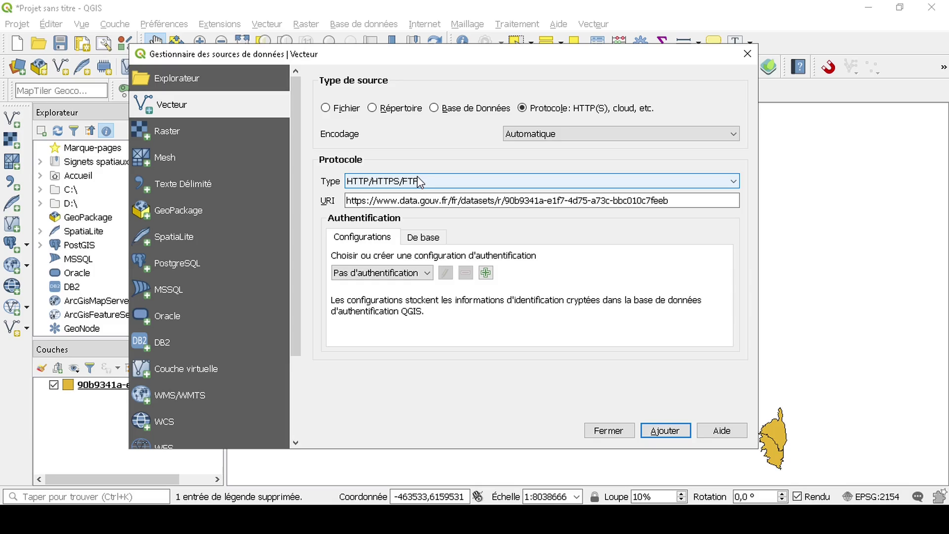
pyautogui.click(419, 182)
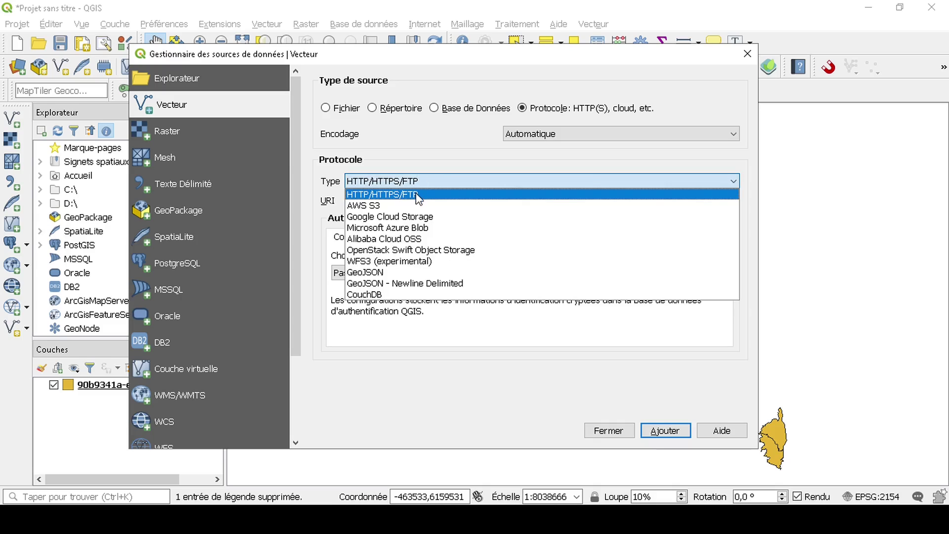
pyautogui.click(420, 194)
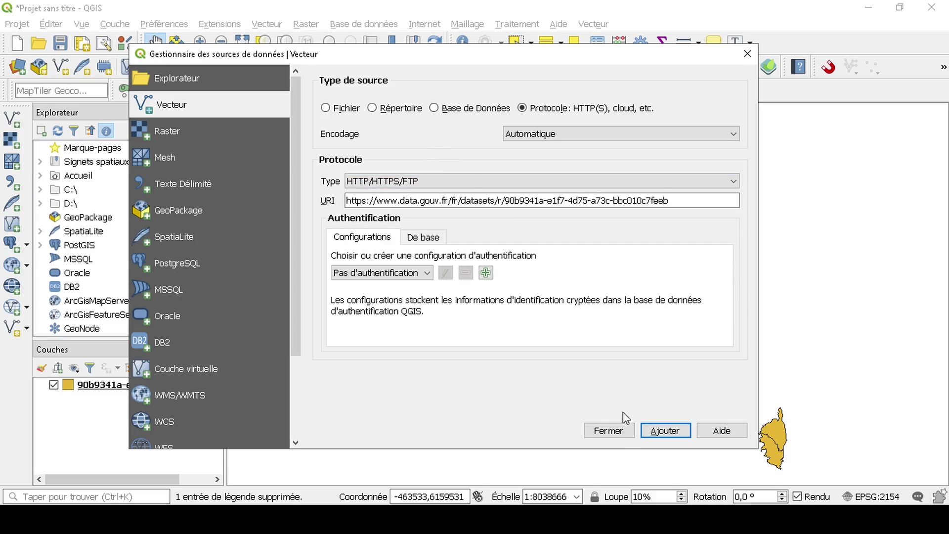
pyautogui.click(608, 430)
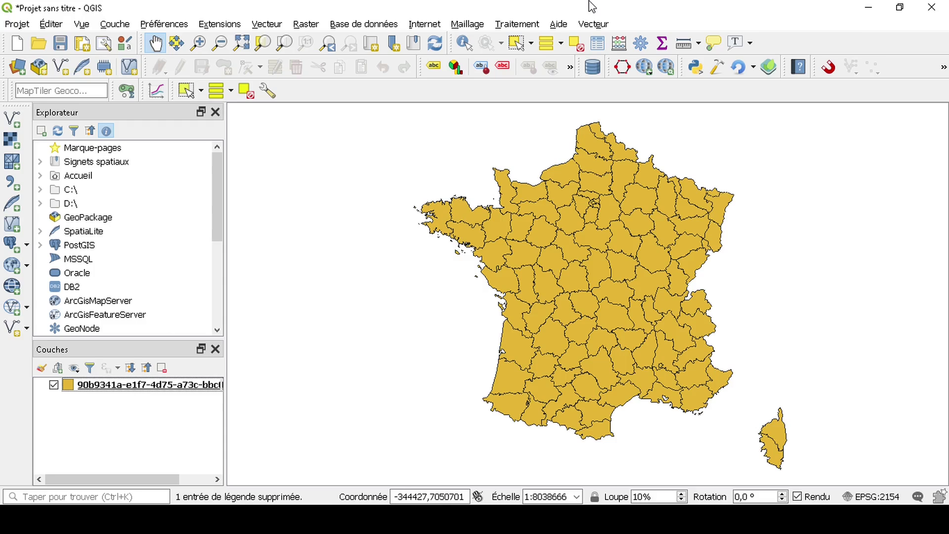
# Start exporting all features of the layer loaded from the link to a new vector file
pyautogui.rightClick(87, 384)
pyautogui.click(121, 407)
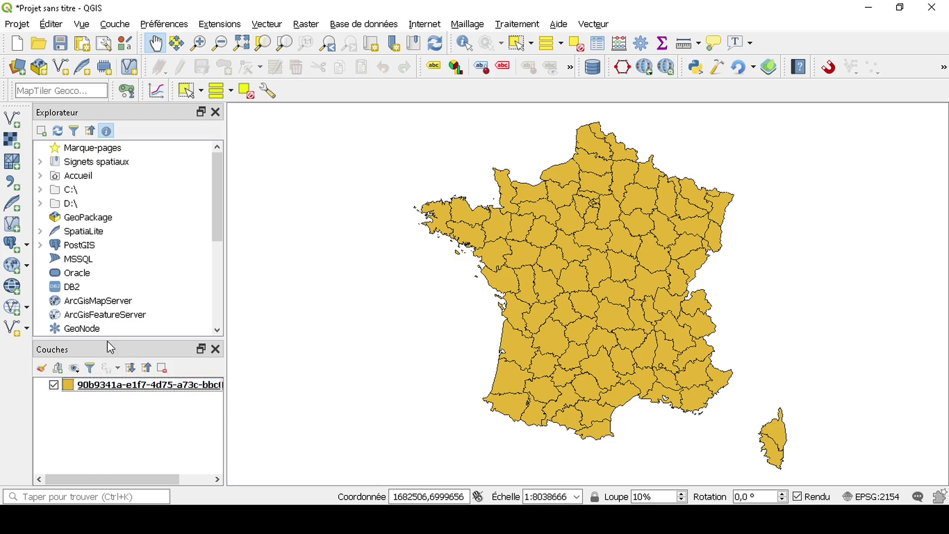
pyautogui.click(107, 386)
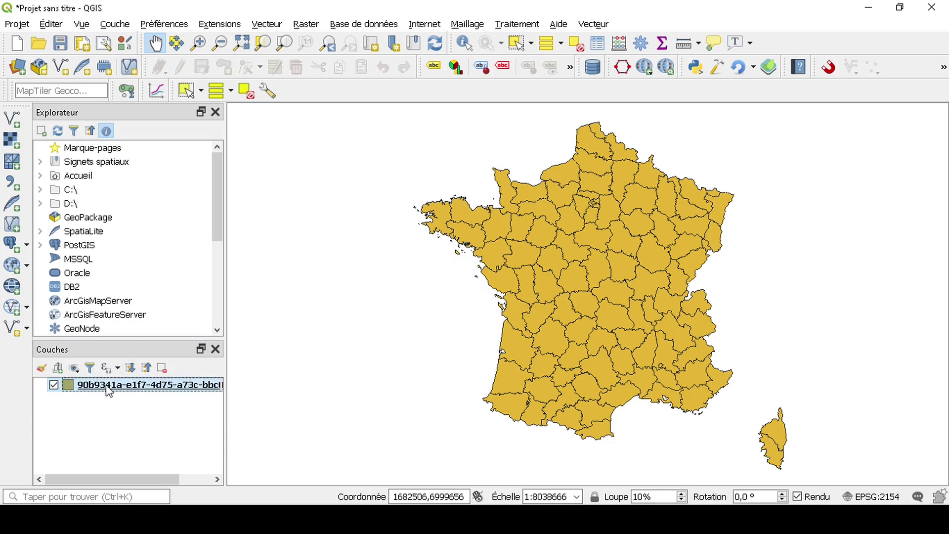
pyautogui.rightClick(107, 387)
pyautogui.moveTo(171, 342)
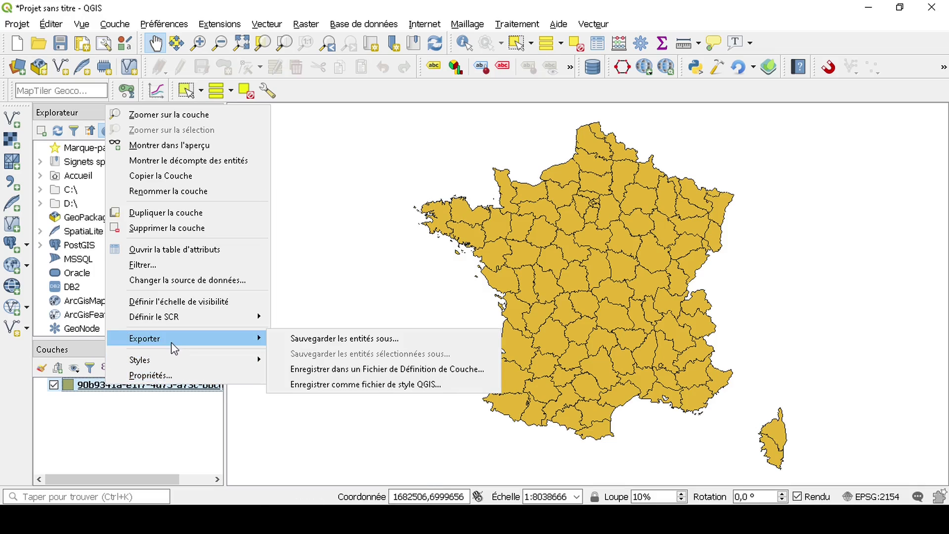
pyautogui.click(355, 342)
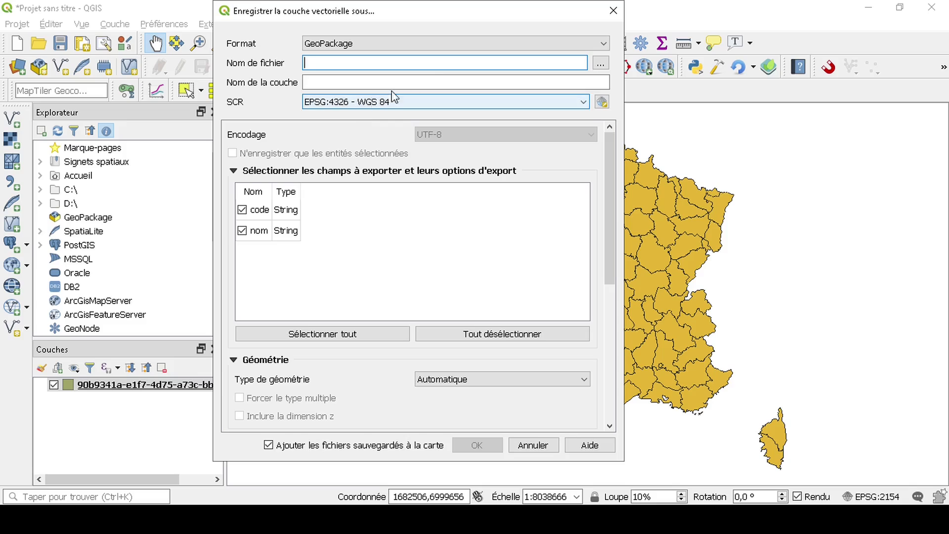
# Browse for the output file, delete the existing export_geojson.gpkg from the Bureau folder and clear the file name
pyautogui.click(600, 64)
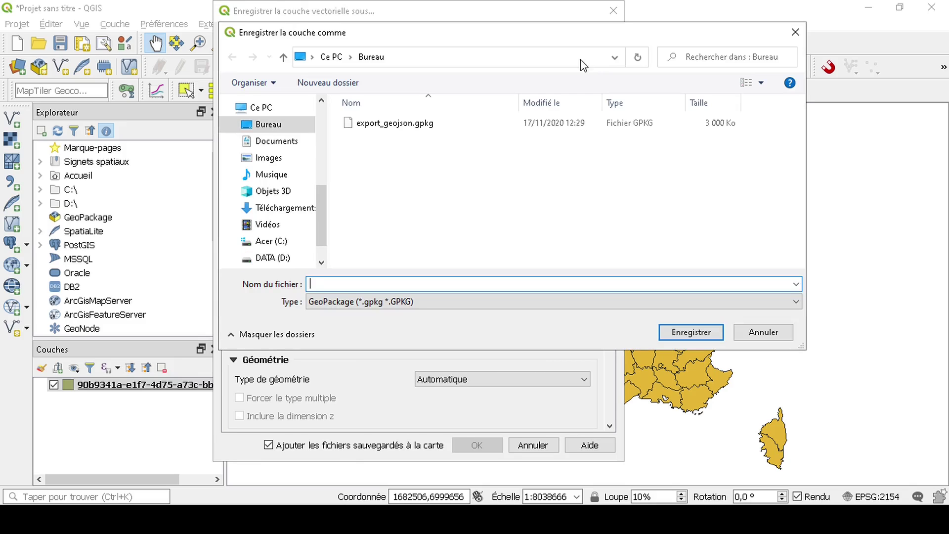
pyautogui.click(446, 124)
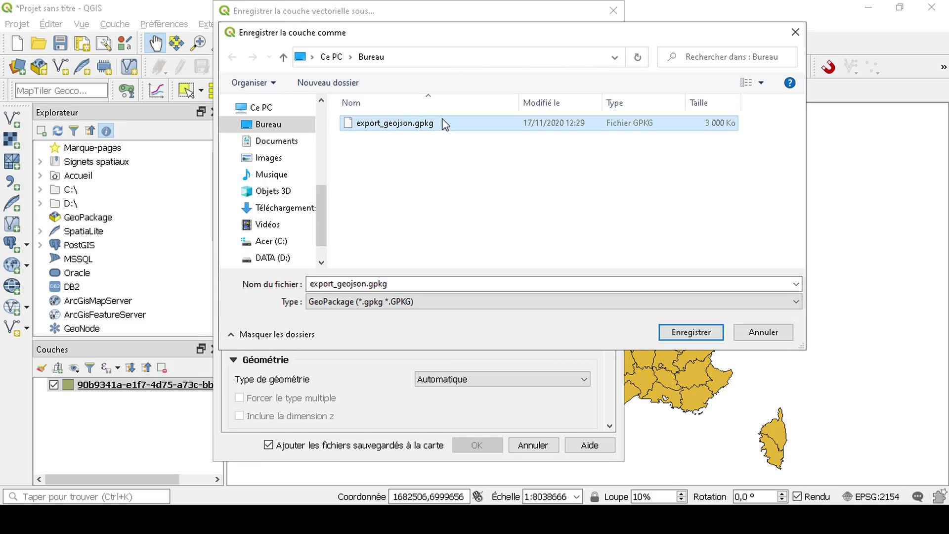
pyautogui.press('Delete')
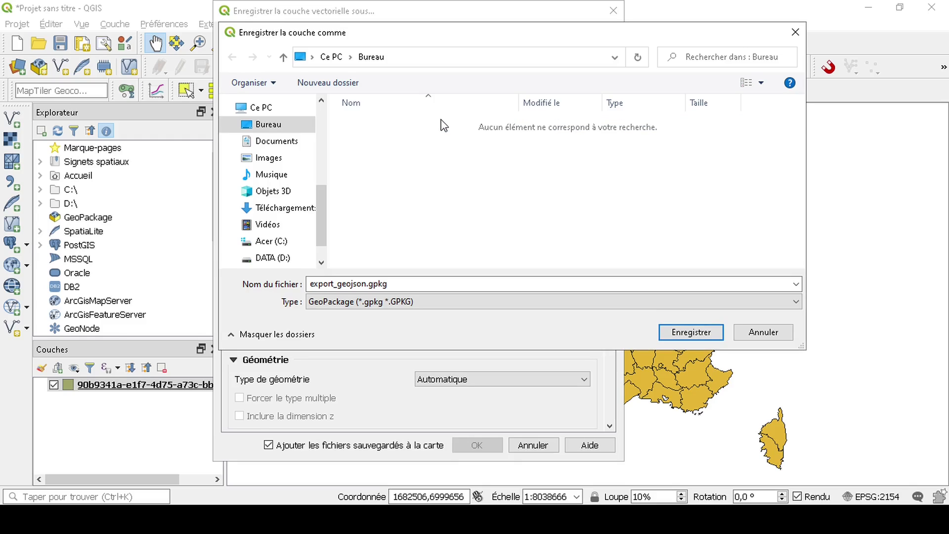
pyautogui.moveTo(407, 286); pyautogui.dragTo(291, 293)
pyautogui.press('BackSpace')
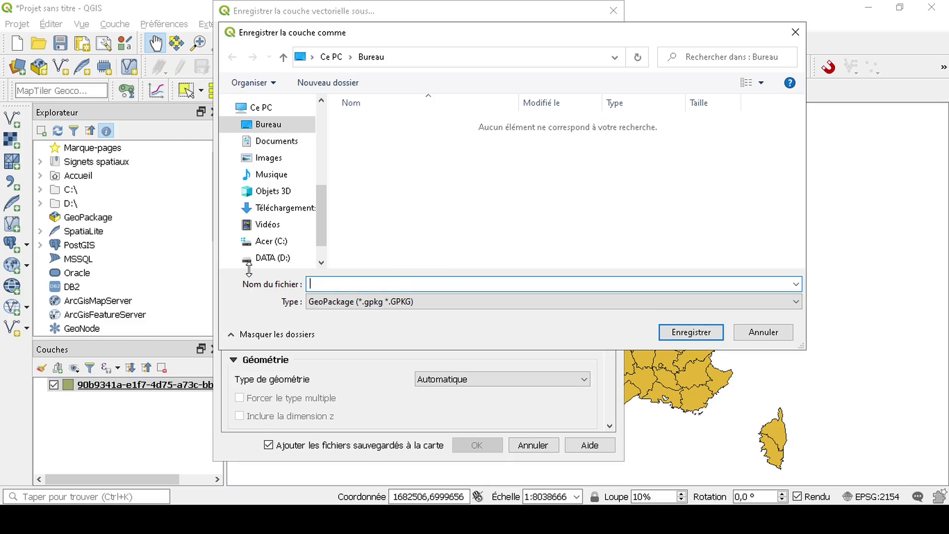
# Set the output file to export_geojson in the geojson folder on the DATA (D:) drive, saved as GeoPackage
pyautogui.click(257, 262)
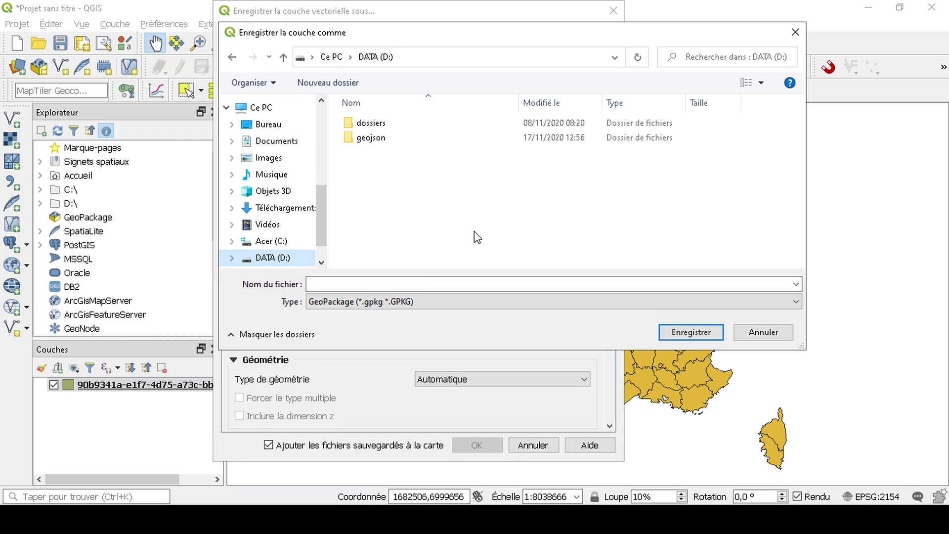
pyautogui.doubleClick(403, 140)
pyautogui.click(397, 284)
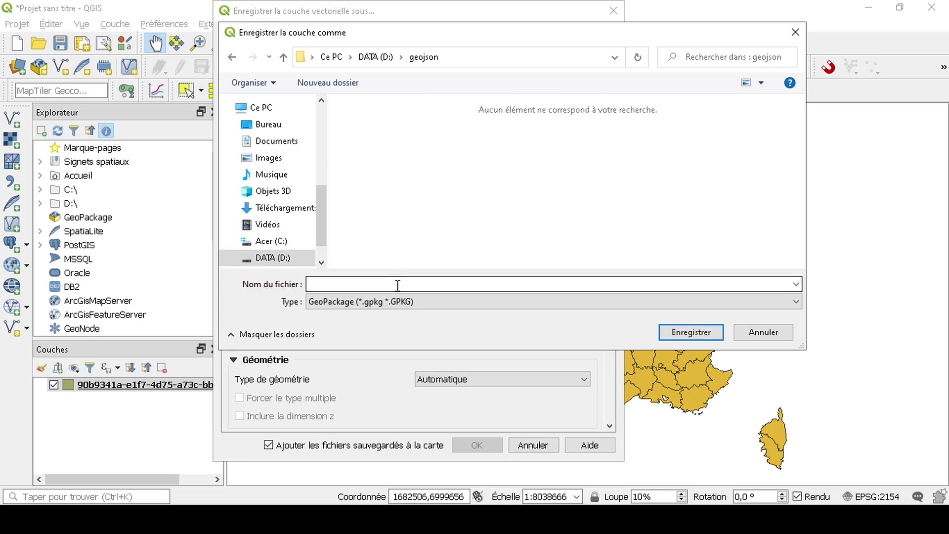
pyautogui.write('expor')
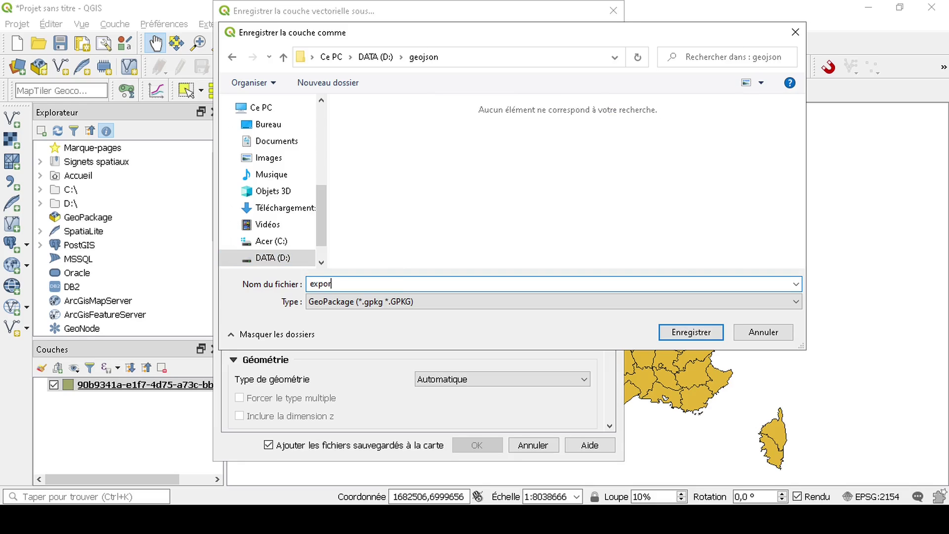
pyautogui.write('t_geijson')
pyautogui.press('BackSpace')
pyautogui.press('BackSpace')
pyautogui.press('BackSpace')
pyautogui.press('BackSpace')
pyautogui.press('BackSpace')
pyautogui.write('ojson')
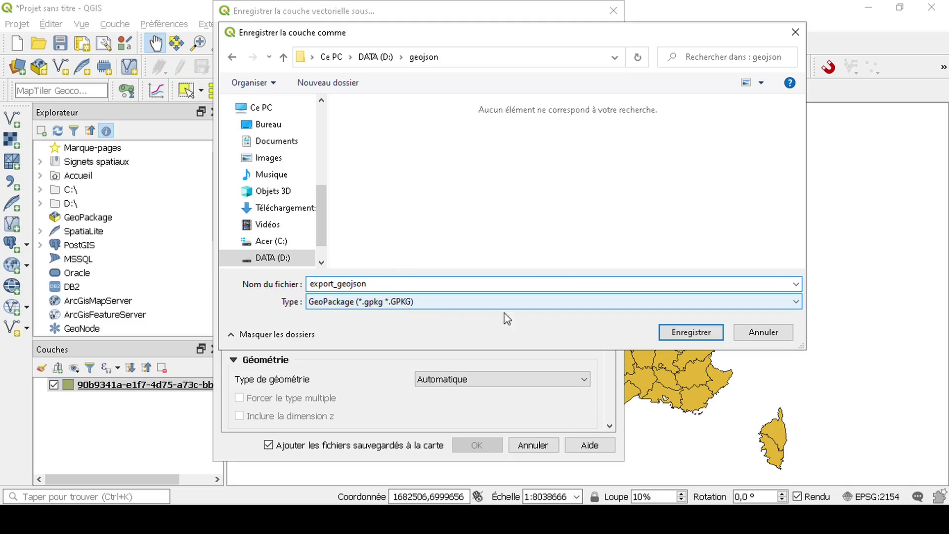
pyautogui.click(692, 332)
# Review the available export formats, keep GeoPackage with layer name export_geojson, and export the layer
pyautogui.click(402, 42)
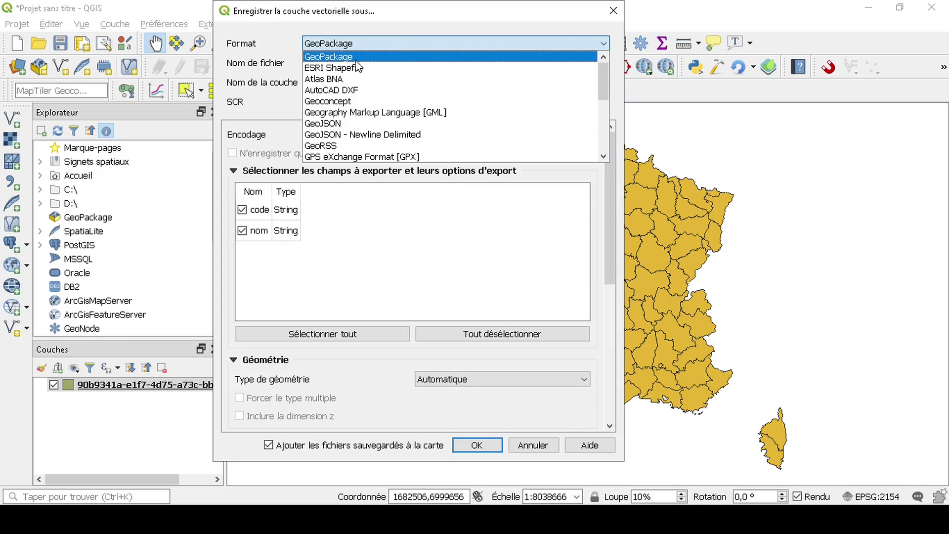
pyautogui.click(242, 49)
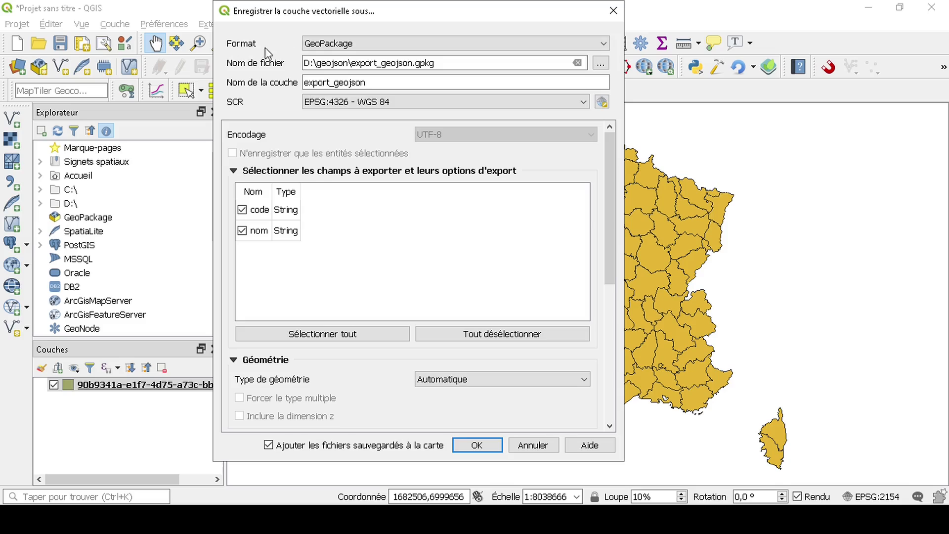
pyautogui.click(369, 47)
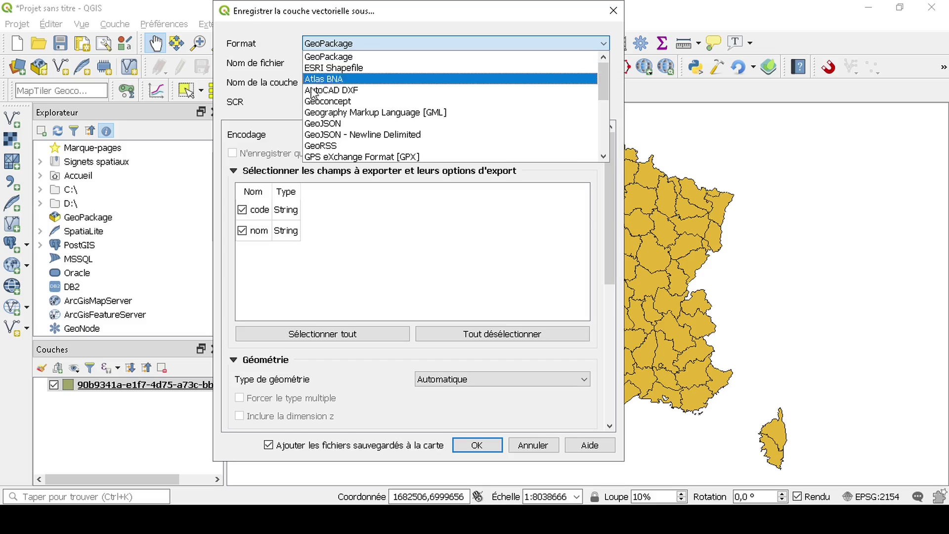
pyautogui.click(368, 56)
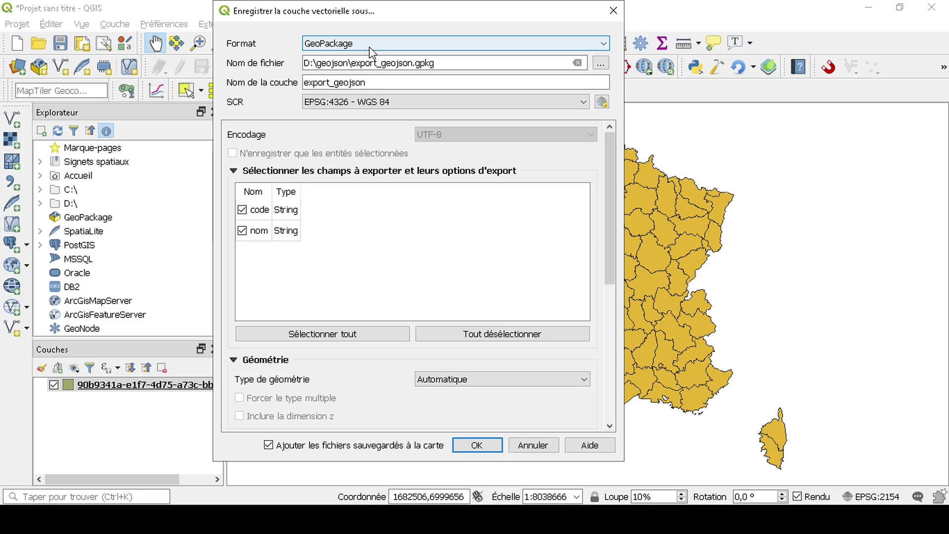
pyautogui.click(372, 83)
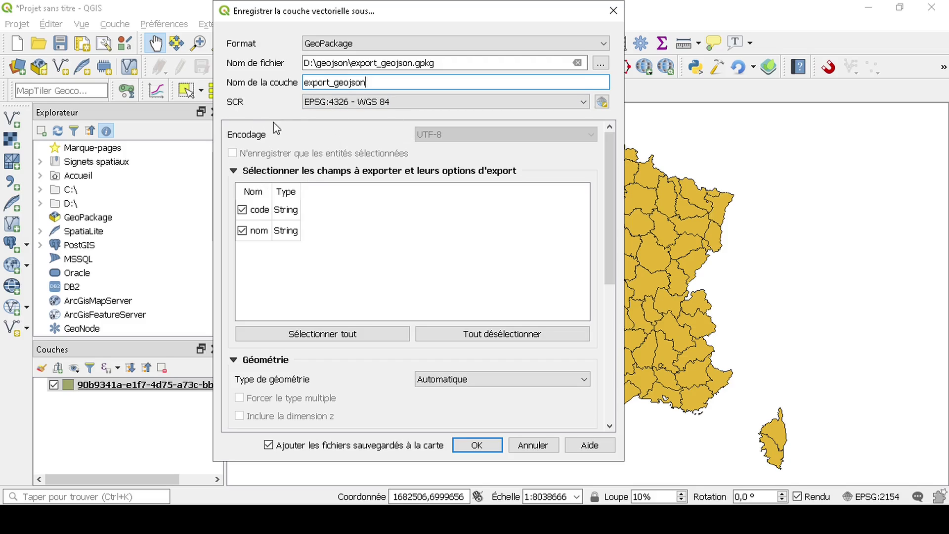
pyautogui.click(406, 275)
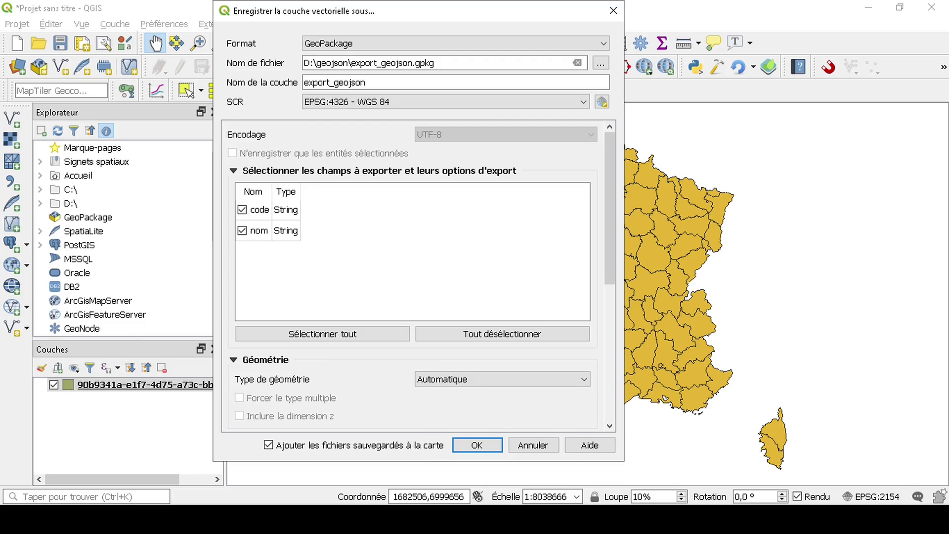
pyautogui.click(477, 445)
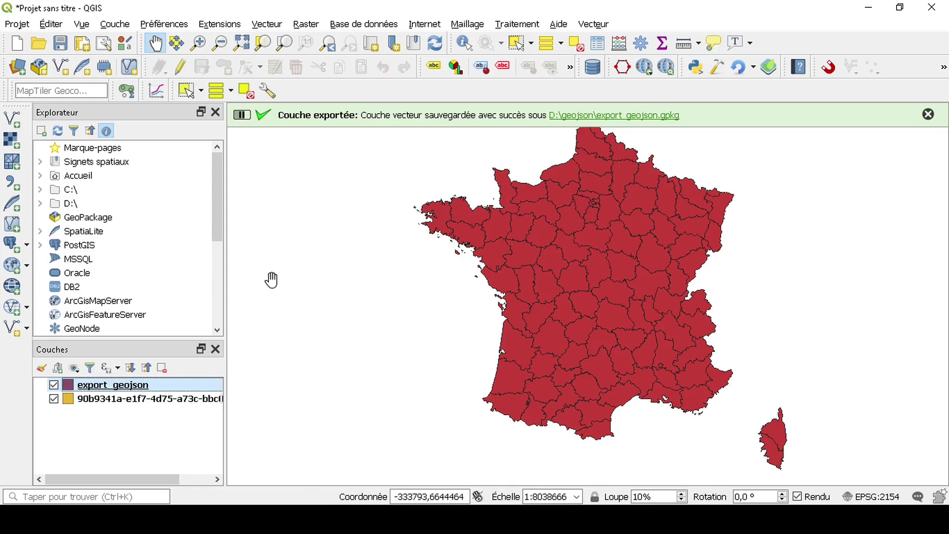
# Switch to File Explorer, check the exported export_geojson.gpkg in the geojson folder, and return to QGIS
pyautogui.moveTo(360, 519)
pyautogui.click(360, 450)
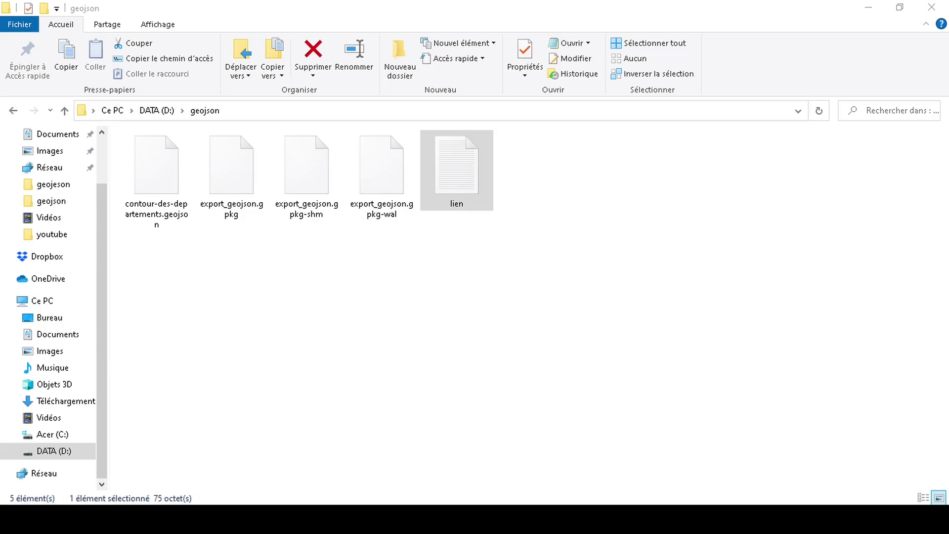
pyautogui.click(435, 368)
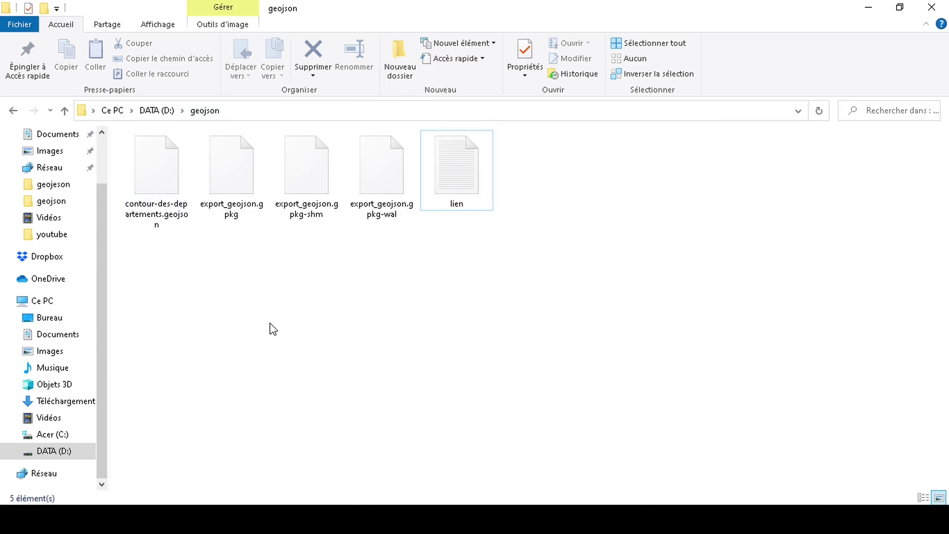
pyautogui.click(216, 176)
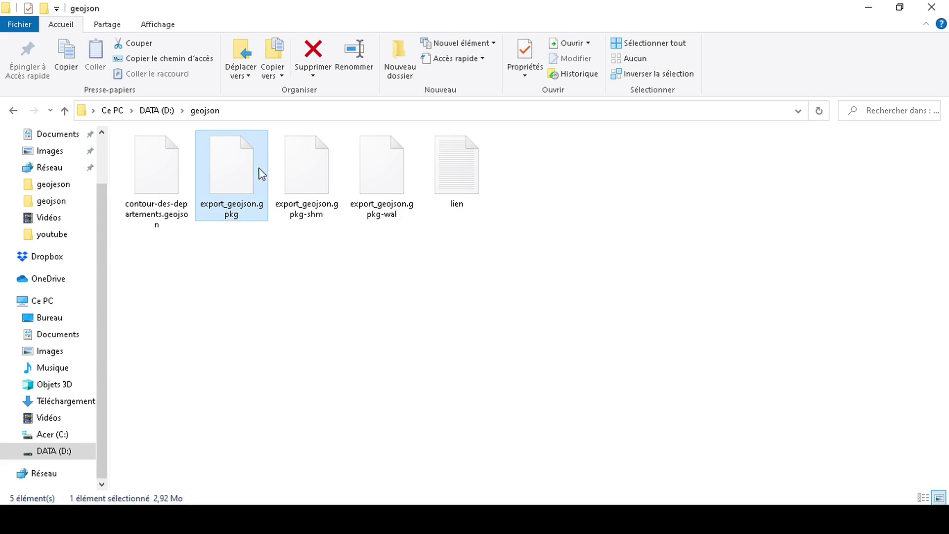
pyautogui.click(438, 296)
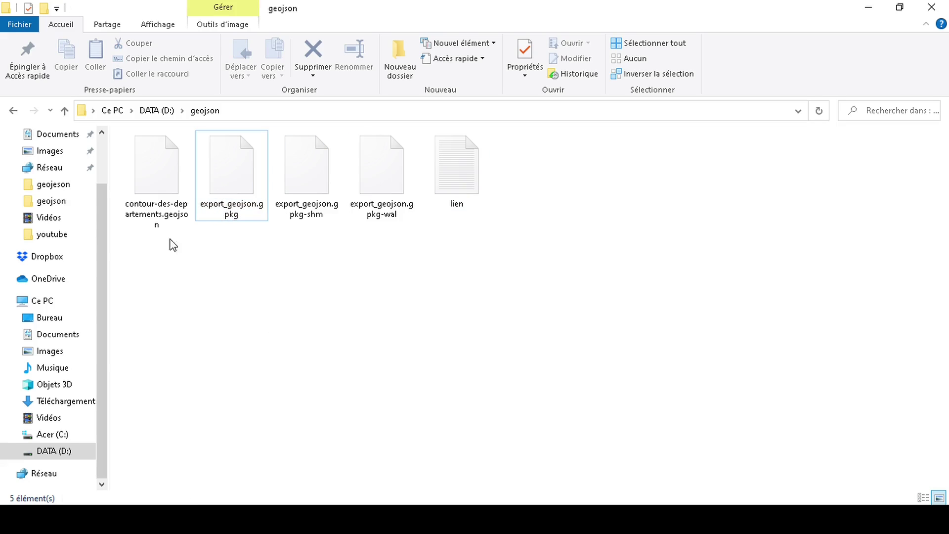
pyautogui.click(216, 166)
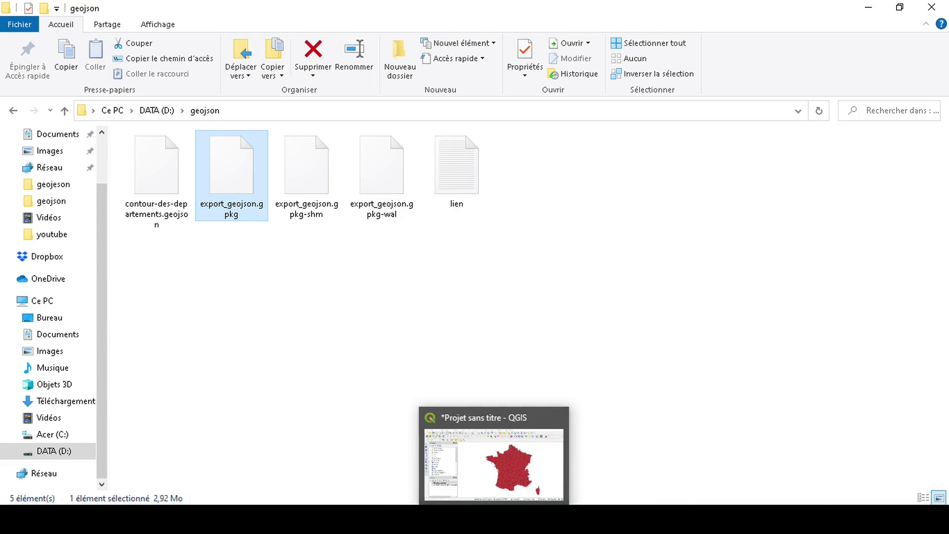
pyautogui.click(471, 499)
pyautogui.click(181, 446)
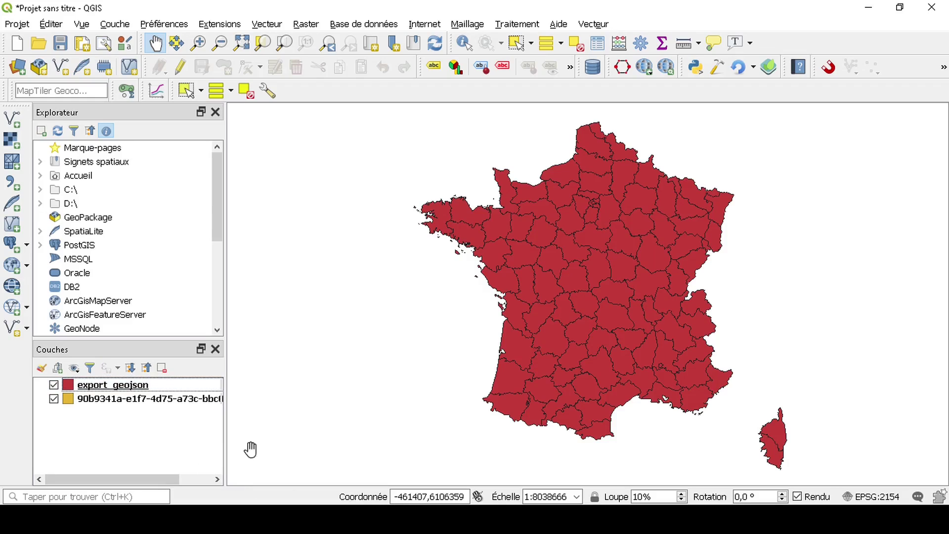